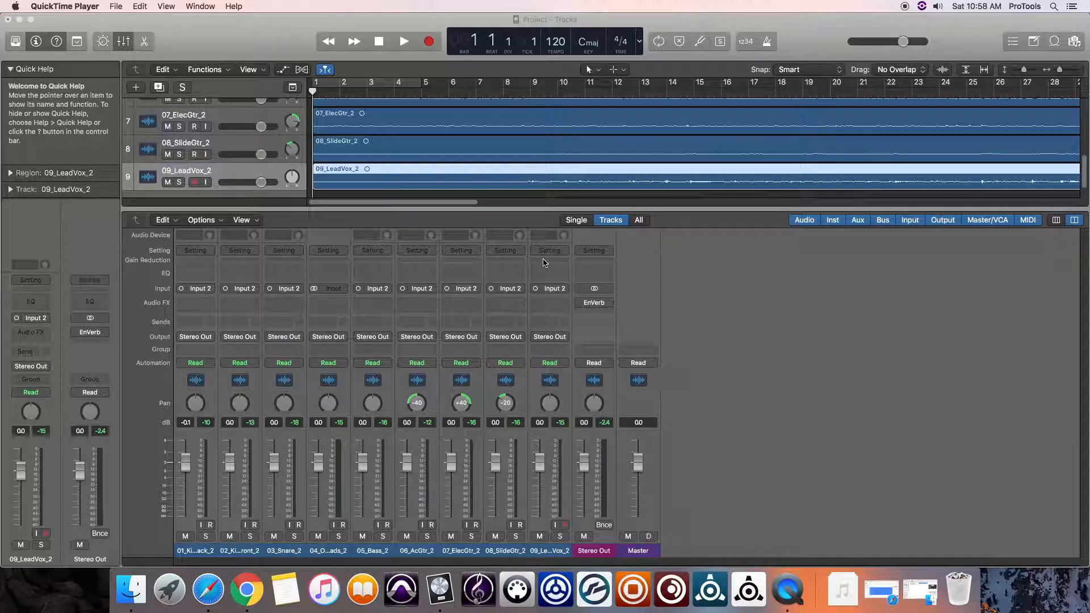
Step: Insert a Compressor on the 09_LeadVox_2 channel and load its Light Vocal voice preset
left_click(543, 264)
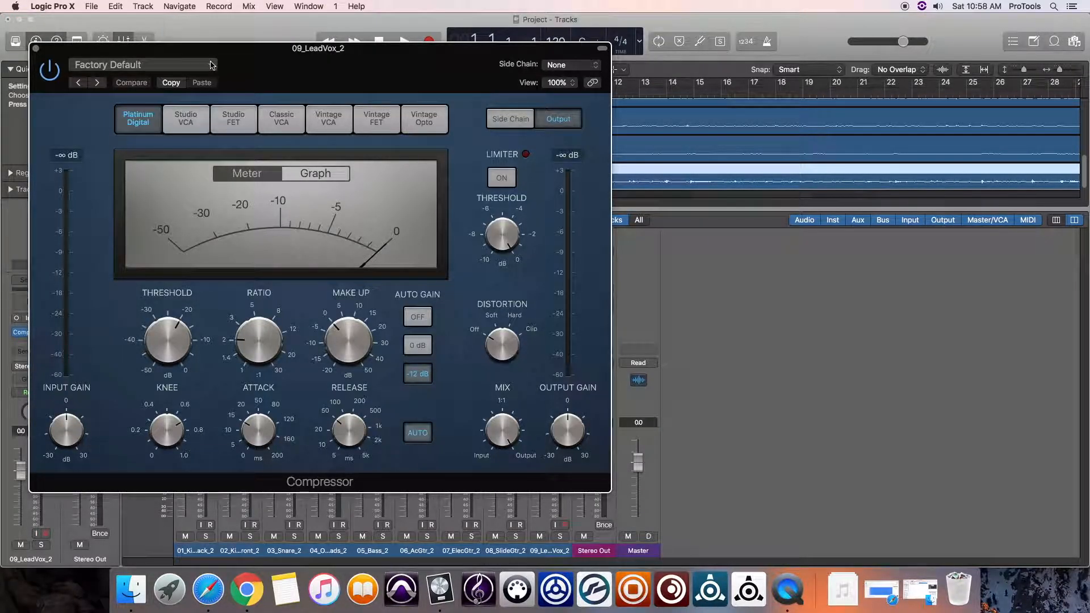
left_click(211, 65)
mouse_move(170, 273)
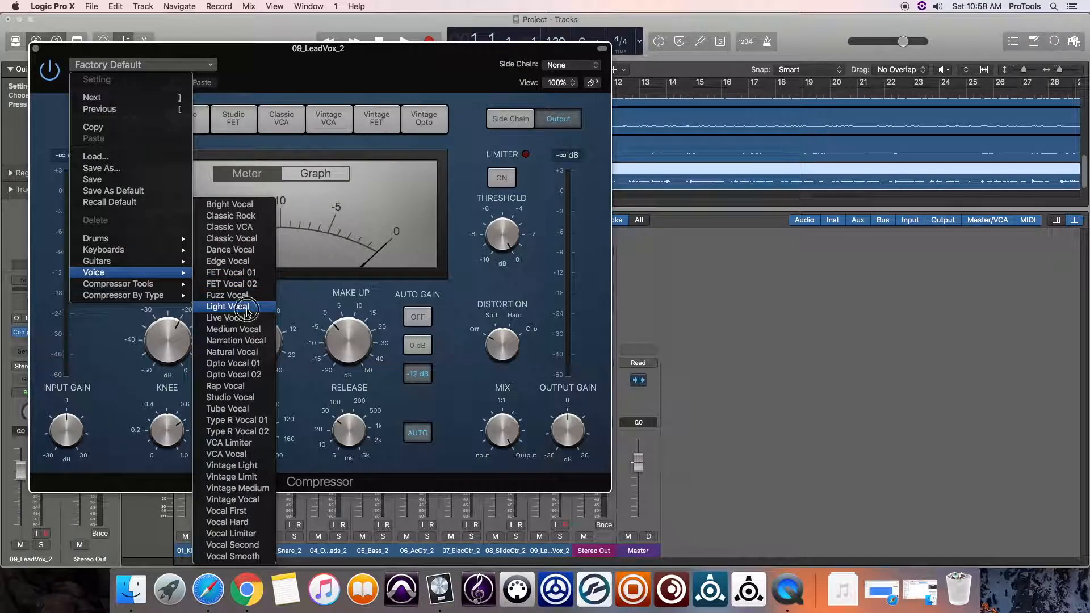
left_click(230, 307)
left_click_drag(354, 58, 530, 69)
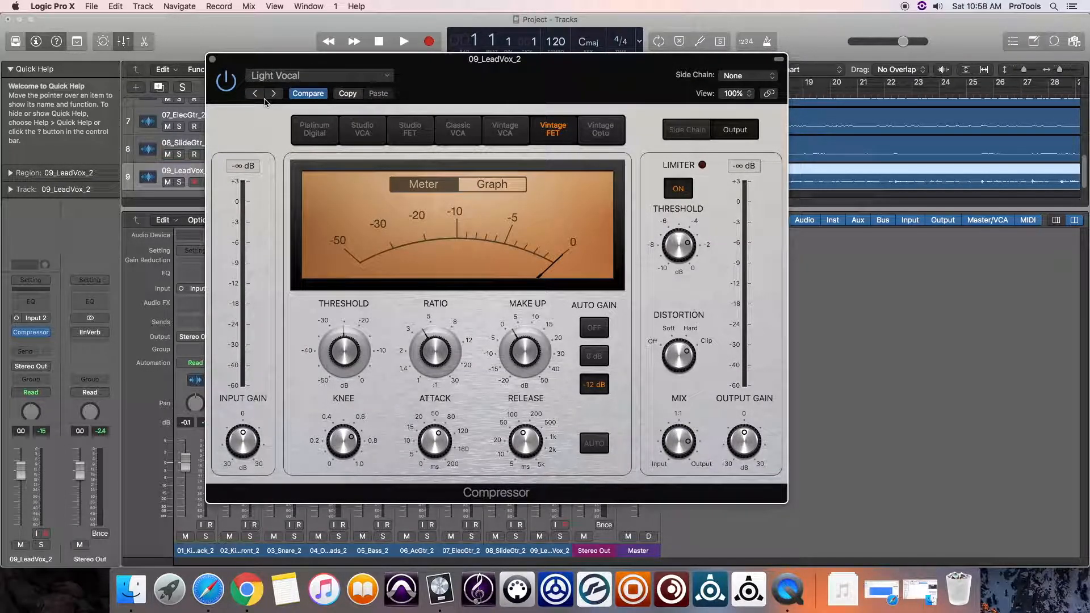
Step: Solo 09_LeadVox_2, play it from around bar 20 with the Compressor display in Graph view, and close the plug-in
left_click(559, 536)
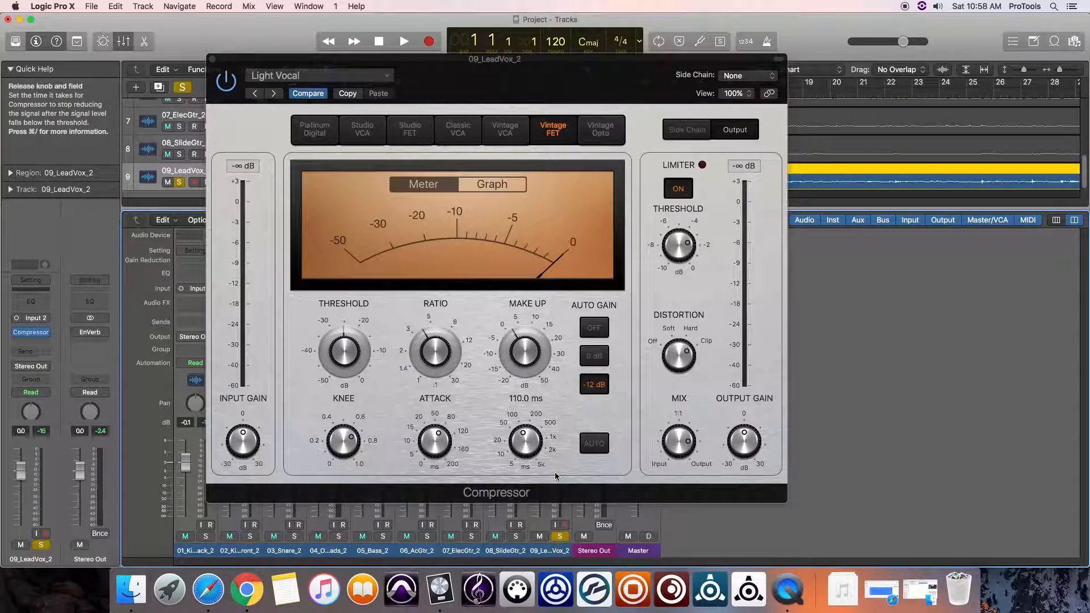
key("space")
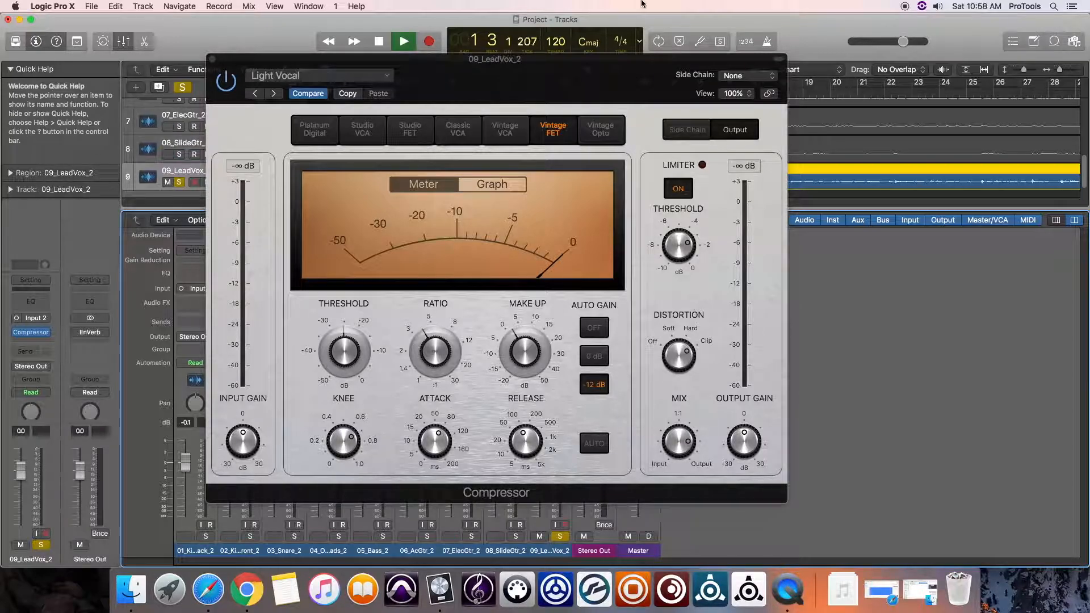
left_click(854, 91)
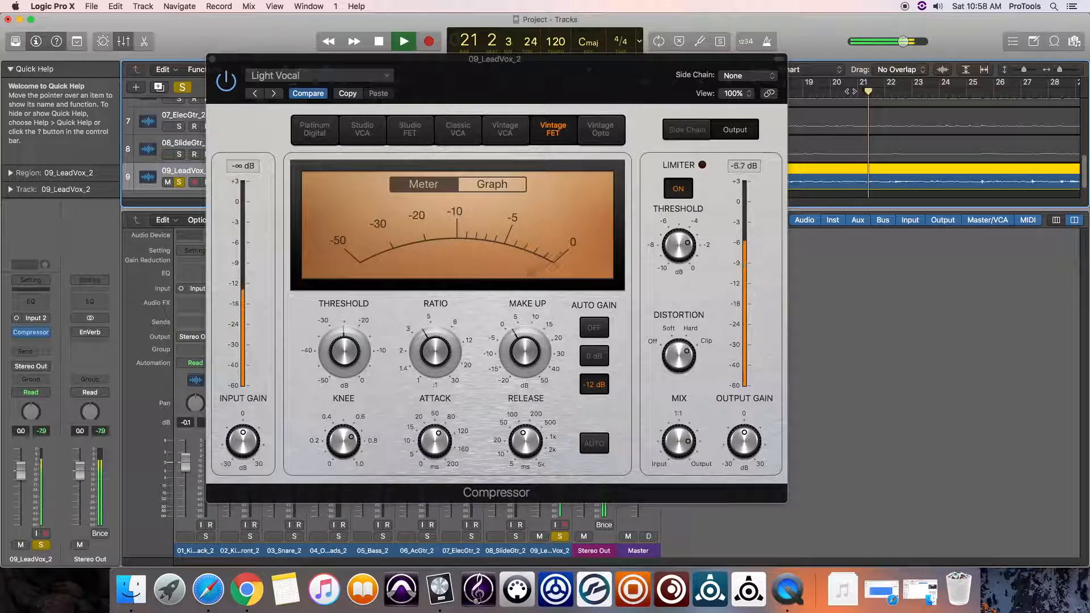
left_click(496, 185)
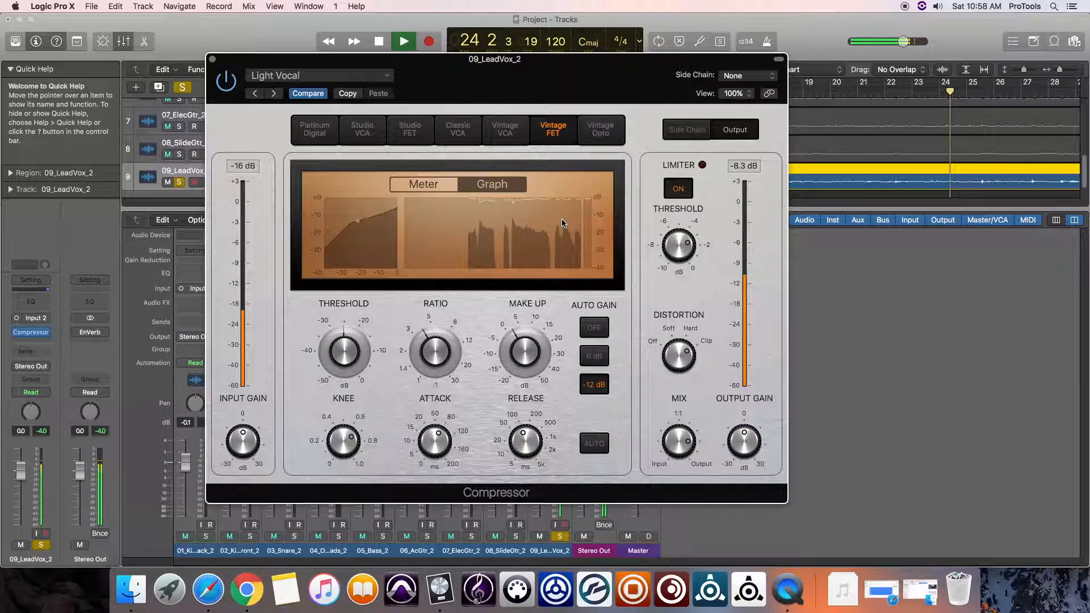
key("space")
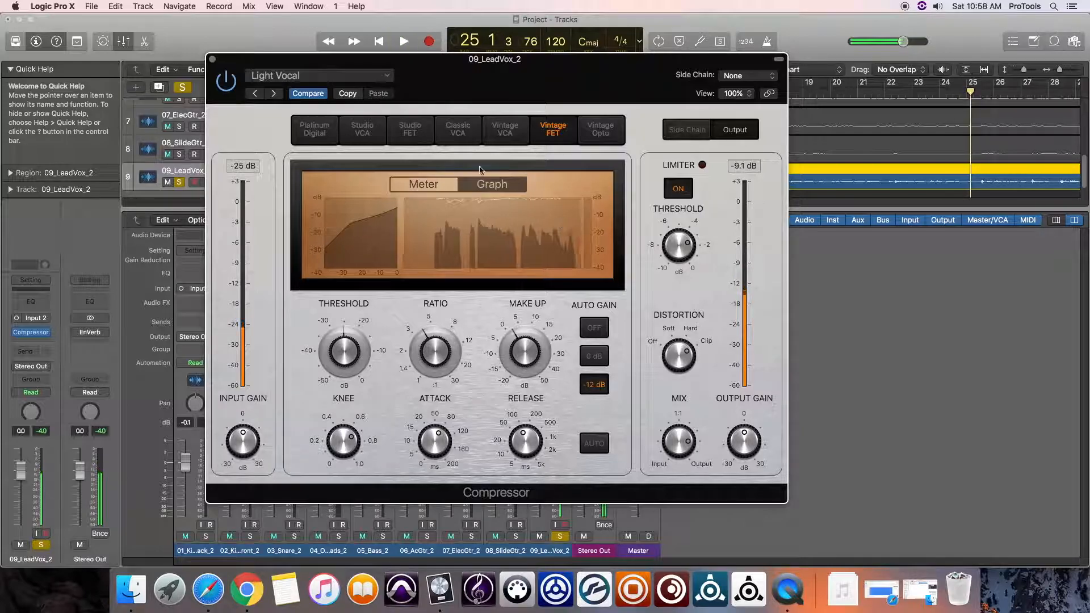
left_click(213, 59)
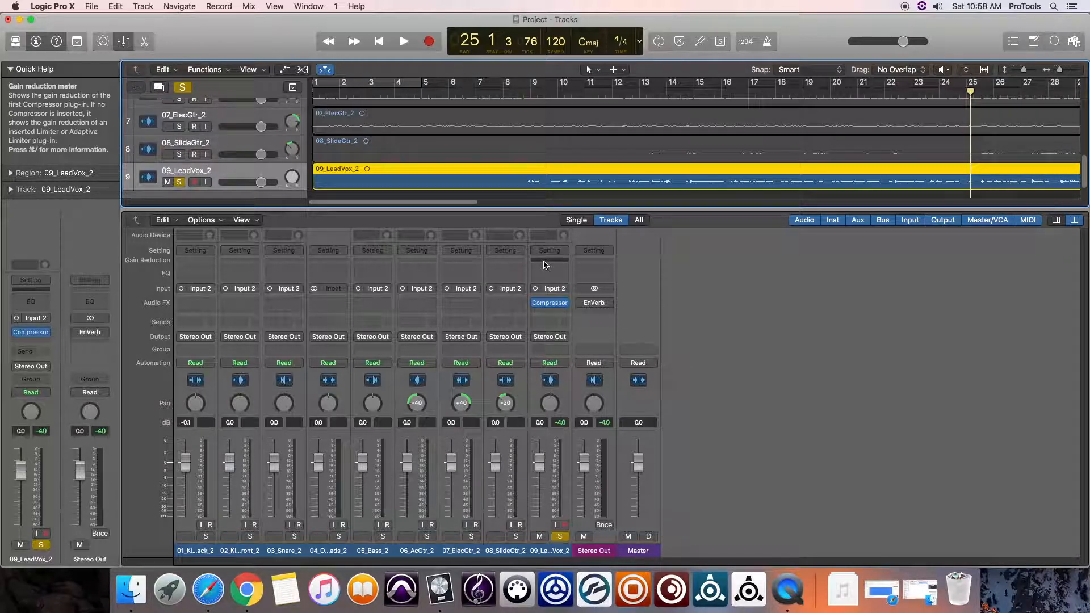
Step: Add a Channel EQ to 09_LeadVox_2, set its low shelf to 55 Hz at -24 dB, and check the playback with the Analyzer
left_click(549, 275)
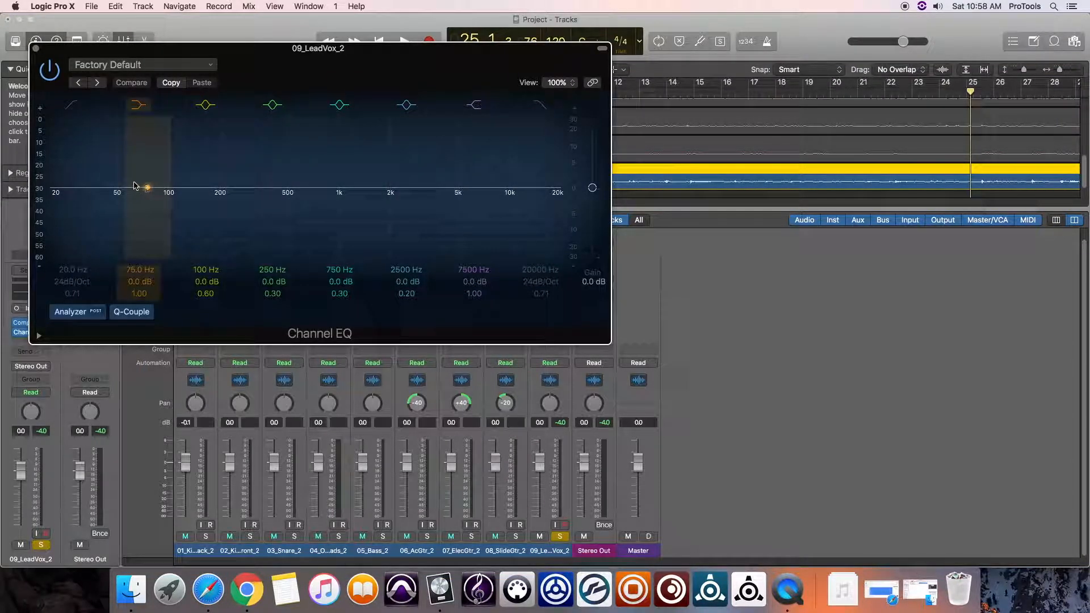
left_click_drag(138, 187, 124, 233)
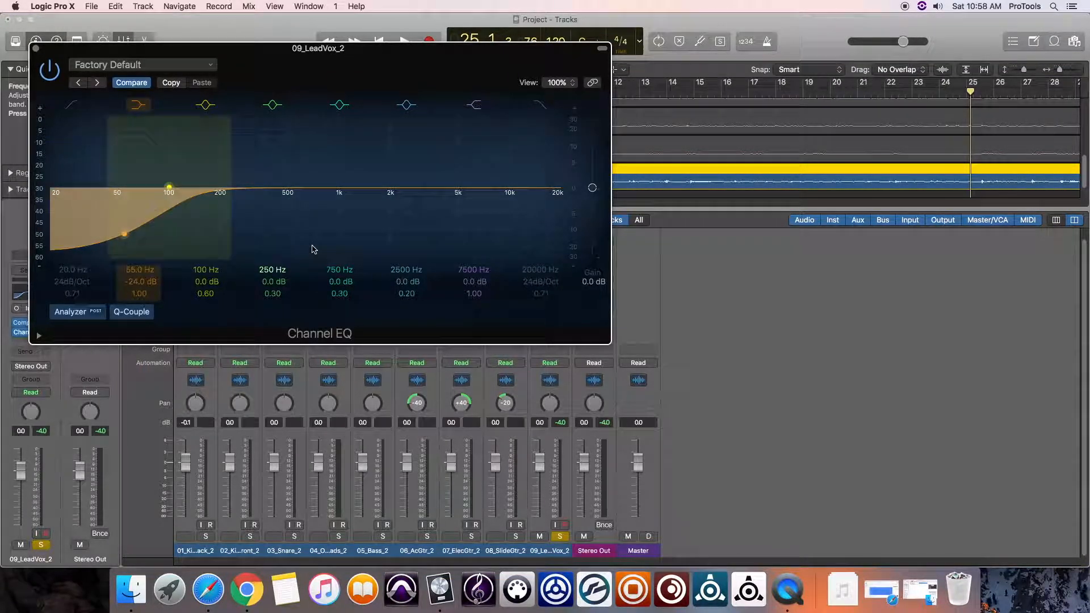
left_click(71, 311)
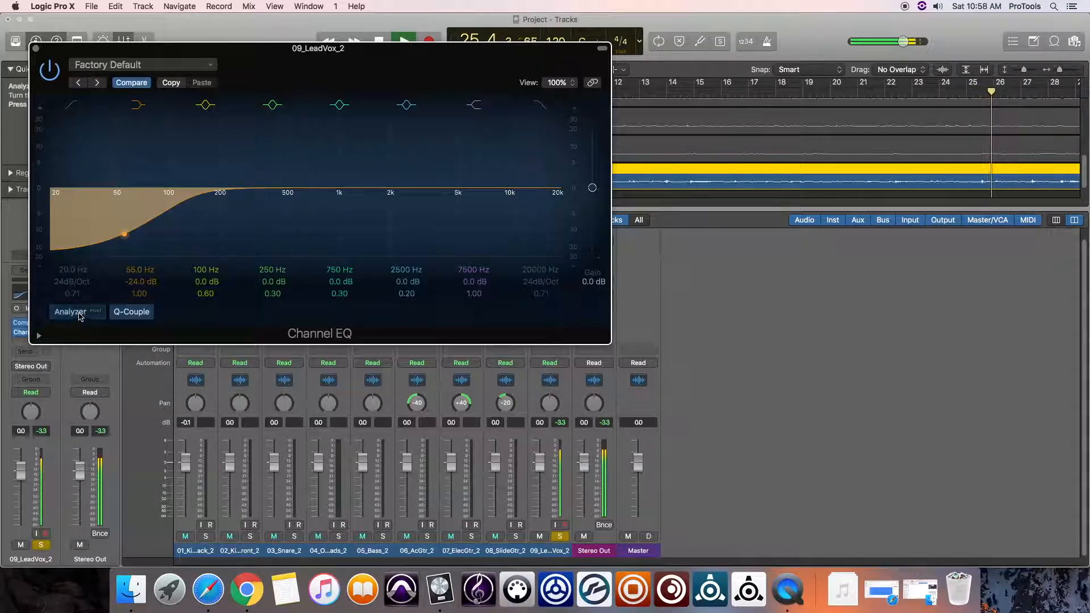
left_click(80, 315)
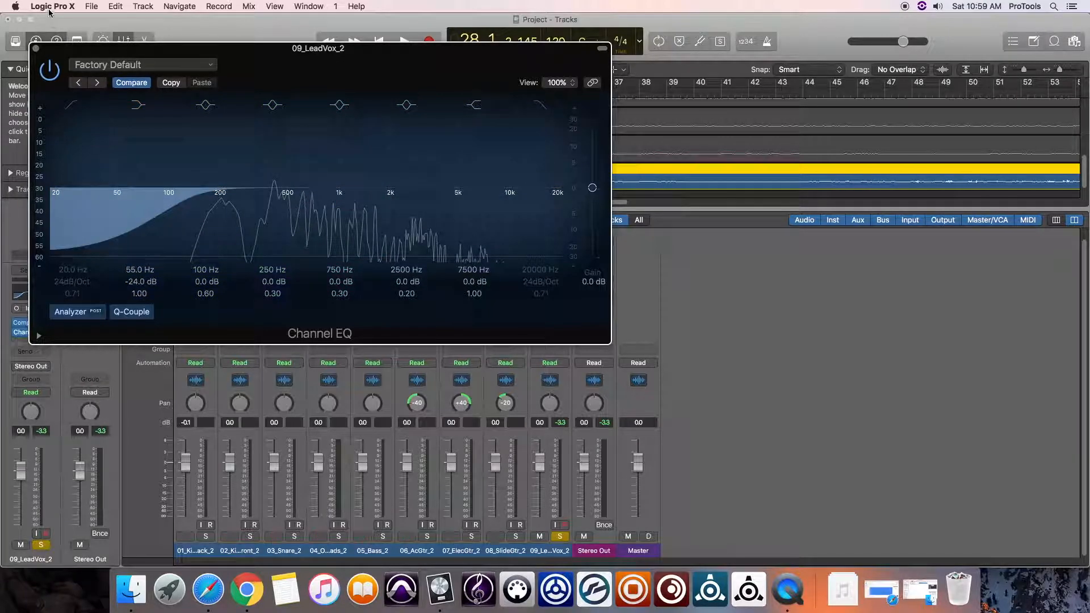
left_click(36, 51)
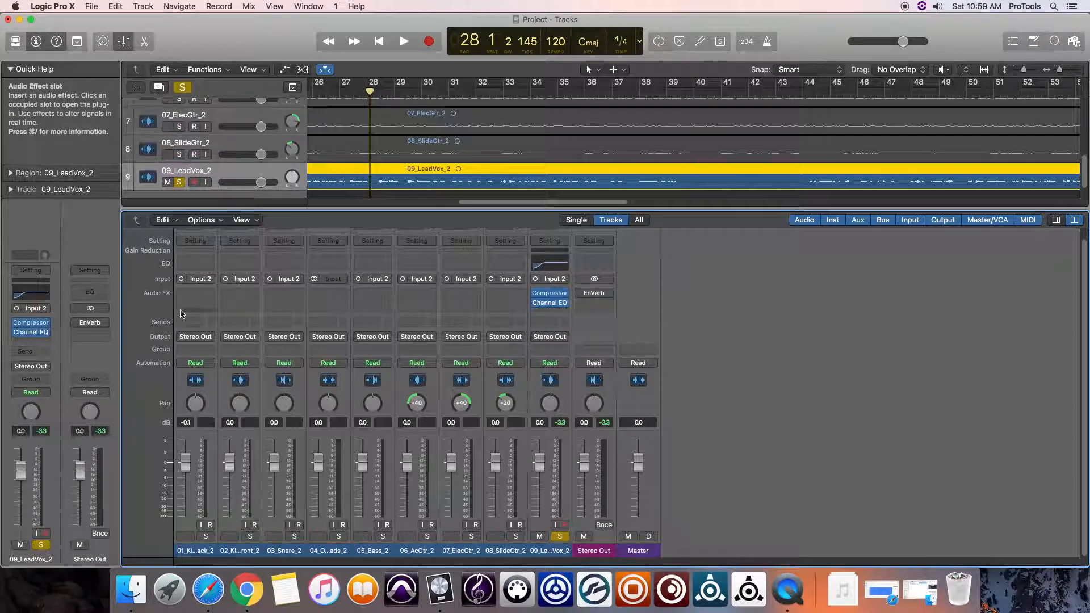
mouse_move(550, 300)
left_mouse_down()
mouse_move(551, 310)
mouse_move(550, 293)
left_mouse_up()
left_click(549, 310)
mouse_move(579, 366)
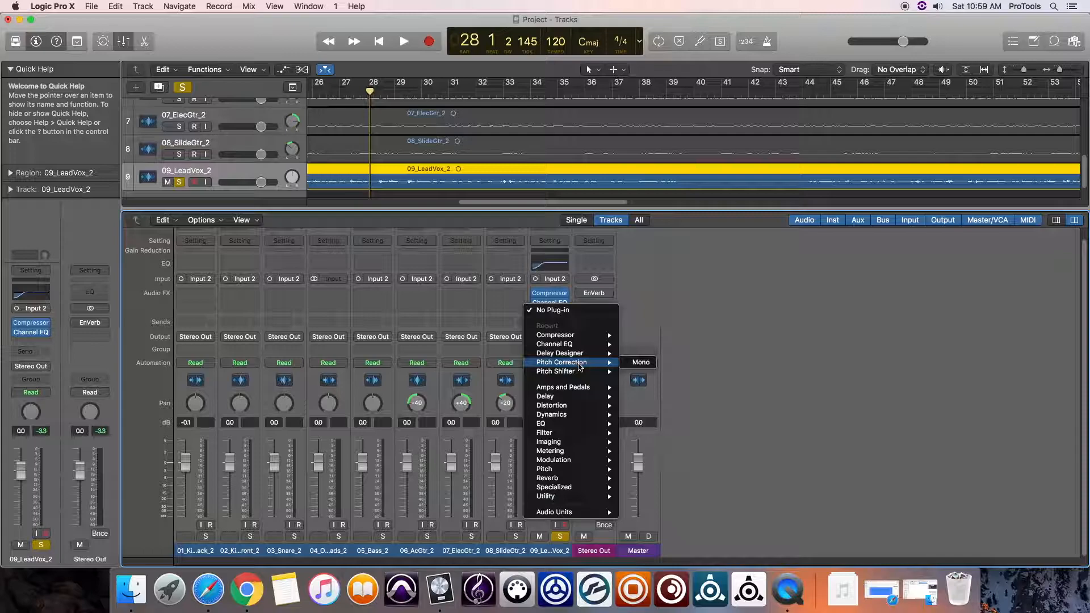
mouse_move(582, 406)
mouse_move(660, 426)
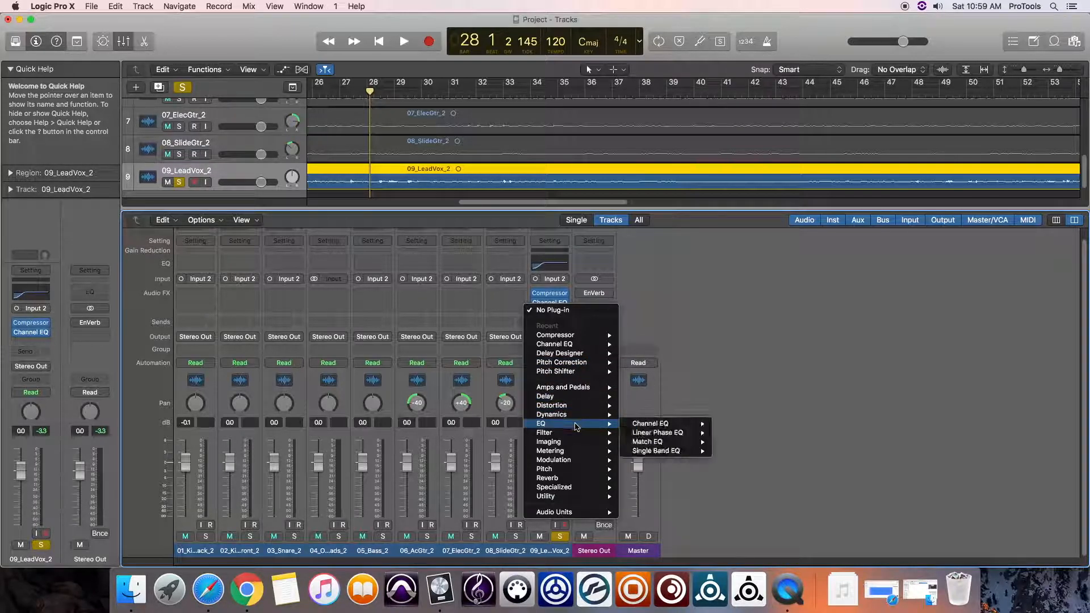
mouse_move(586, 480)
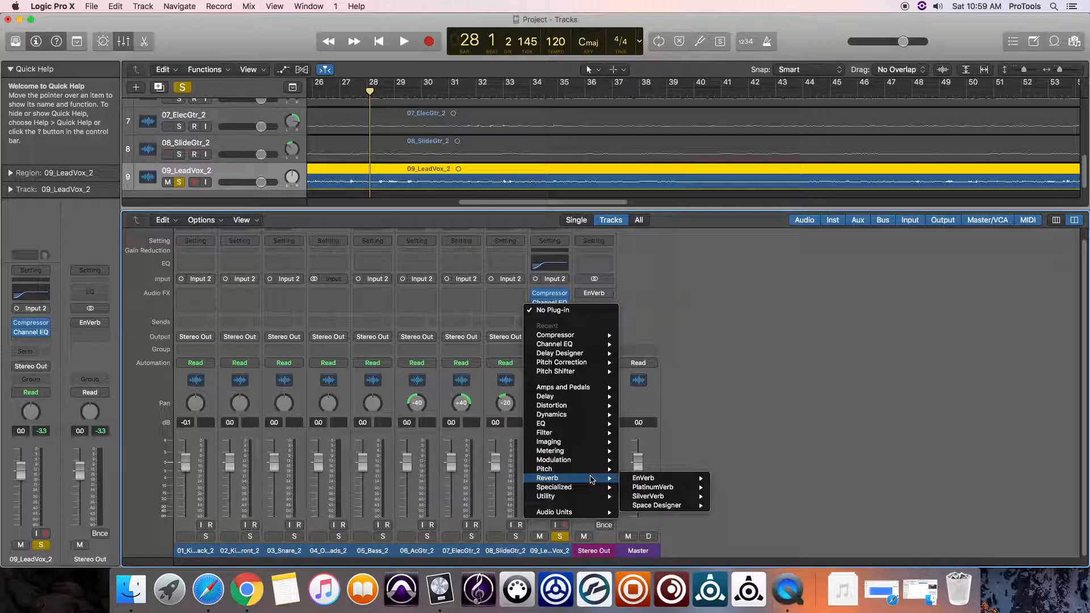
mouse_move(683, 484)
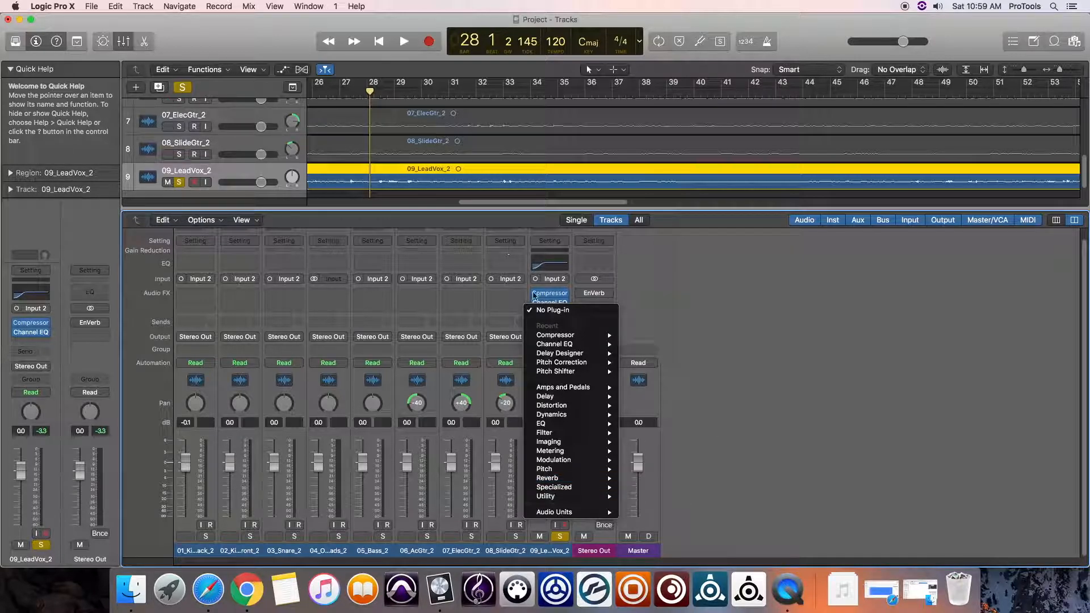
left_click(658, 315)
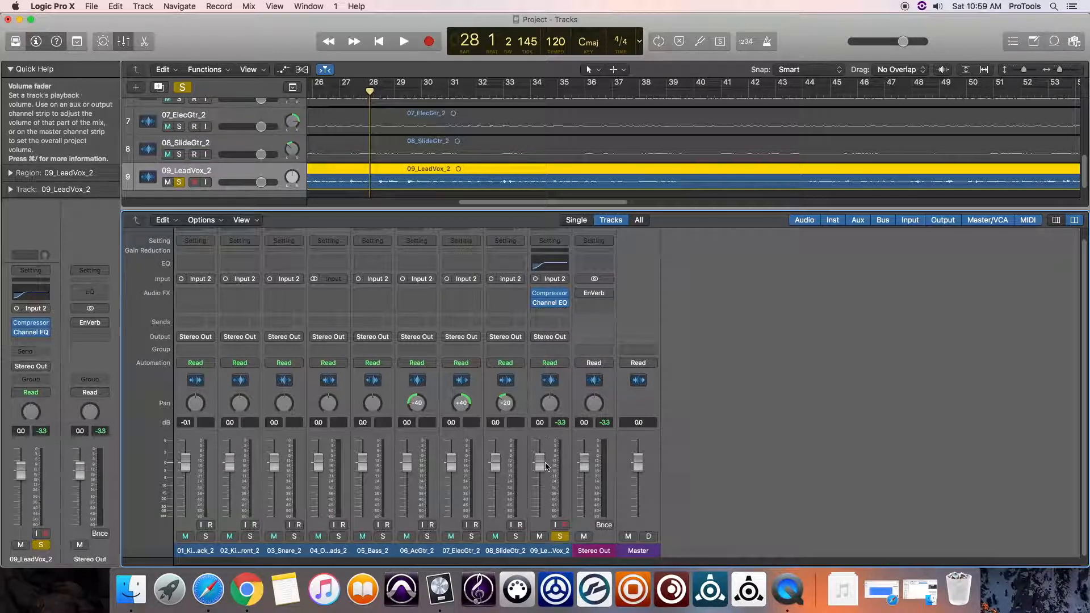
Step: Add a Bus 1 send to 09_LeadVox_2 and rename the resulting aux channel as Reverb
left_click(555, 324)
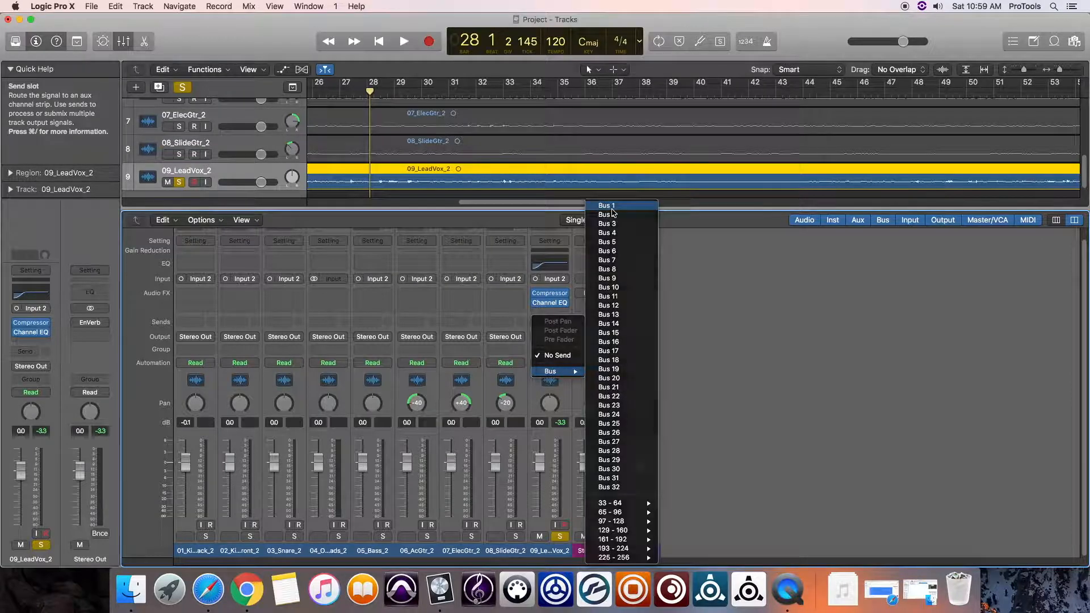
left_click(606, 205)
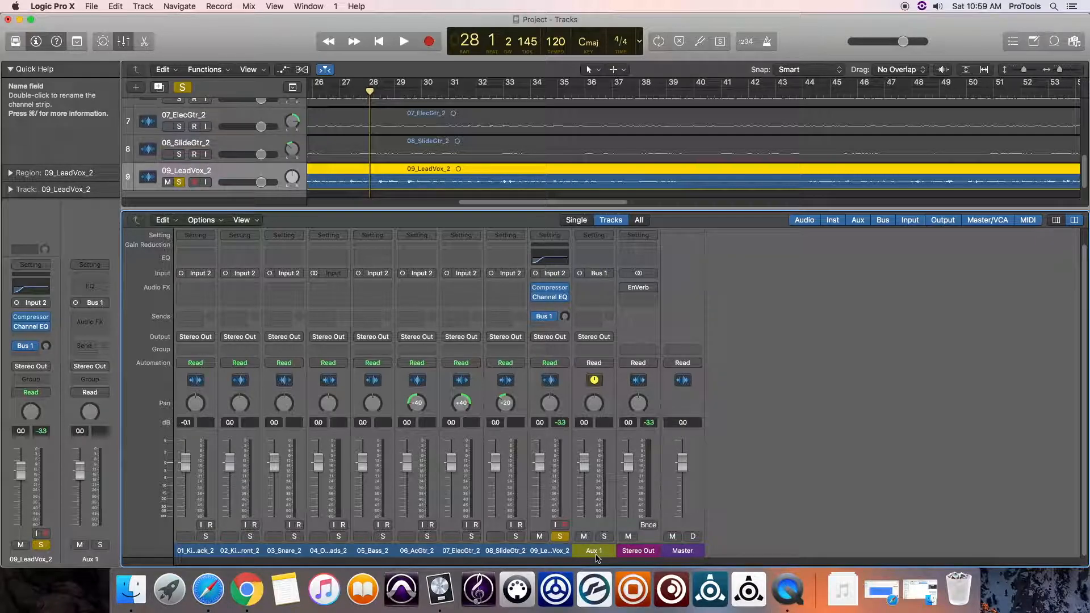
double_click(596, 552)
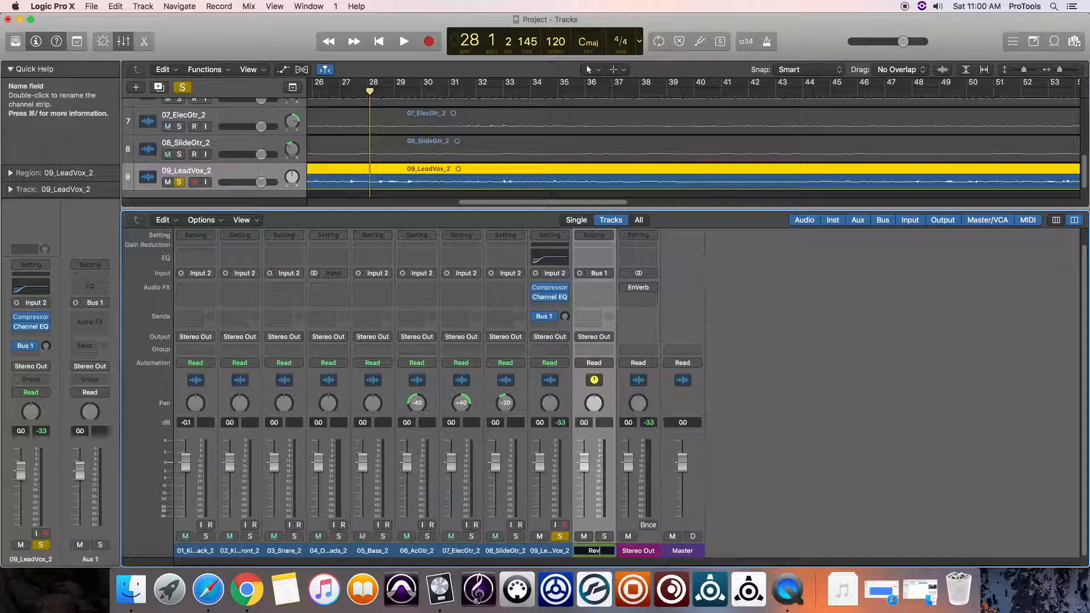
key("Return")
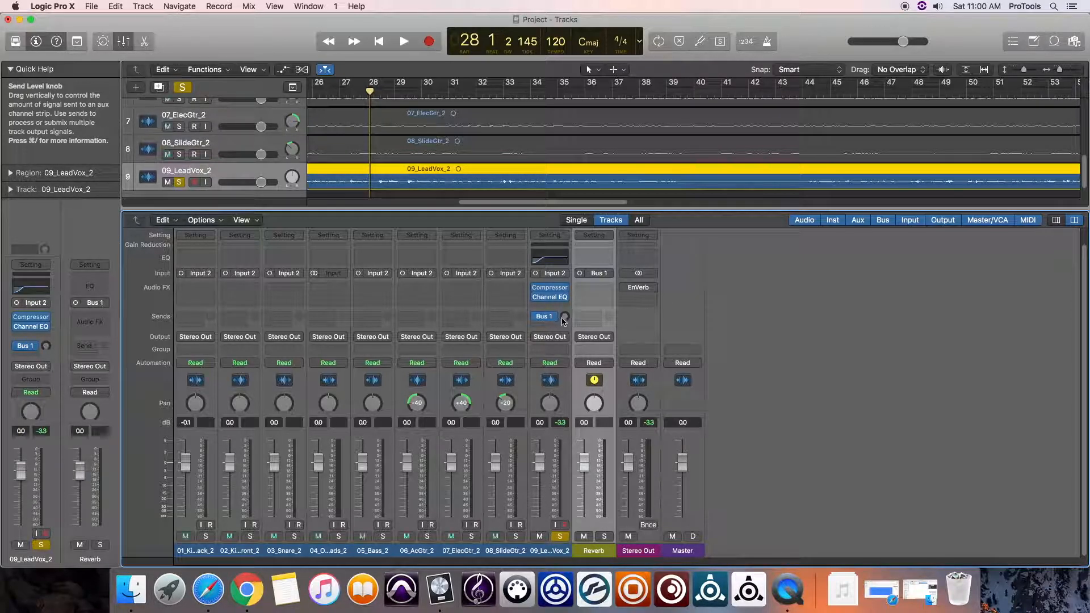
Step: Solo the Reverb channel, unsolo 09_LeadVox_2, and play briefly to hear what reaches the aux
left_click(604, 536)
left_click(561, 536)
key("space")
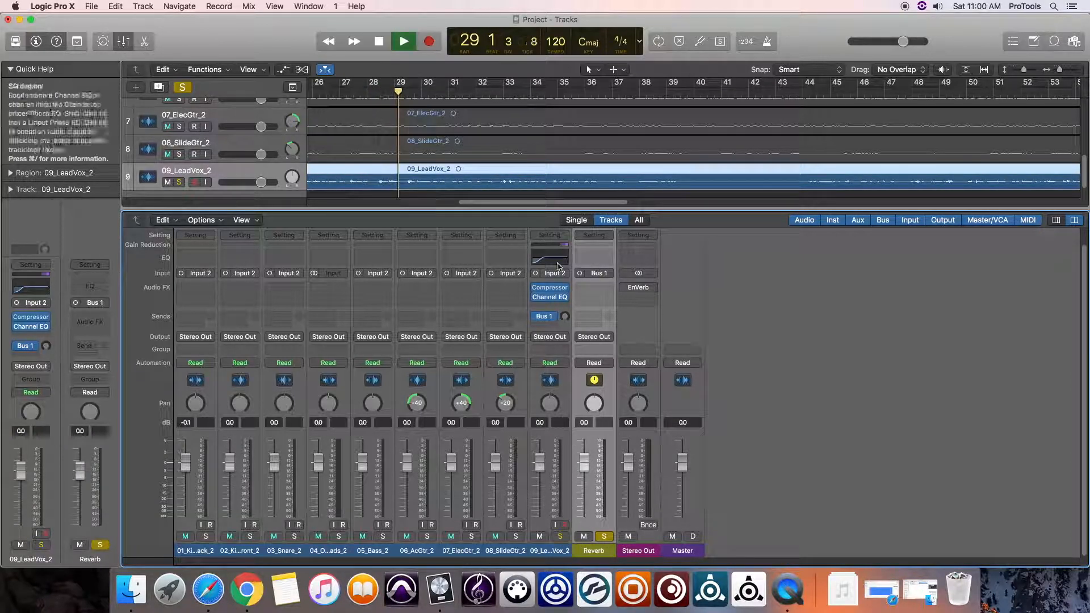
key("space")
Step: Set a cycle range from bar 29 to about bar 35 and play it with 09_LeadVox_2 soloed too
left_click_drag(396, 82, 559, 85)
left_click(560, 538)
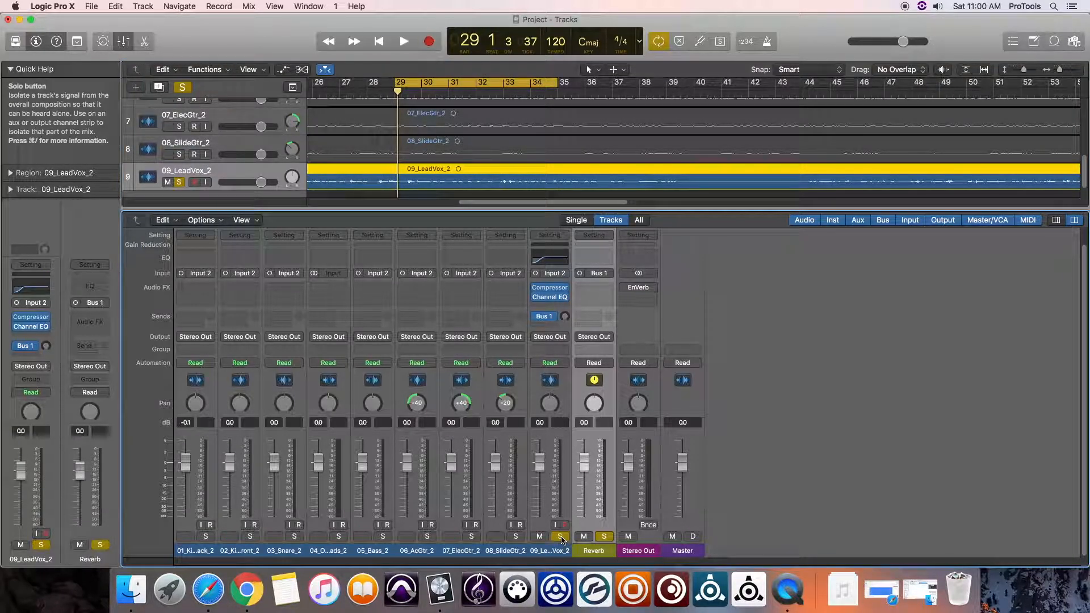
key("space")
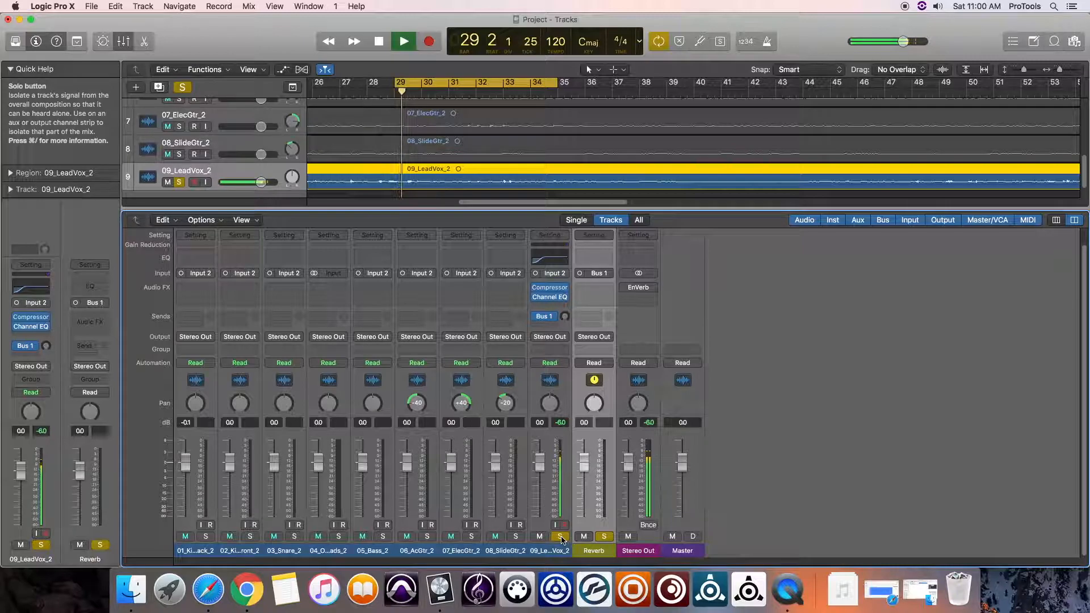
key("space")
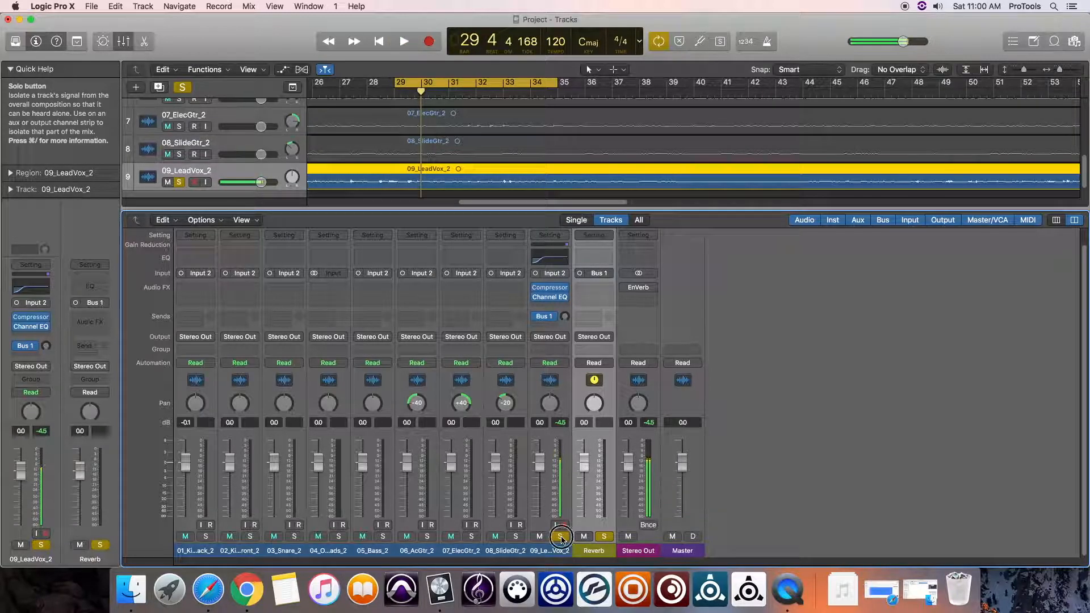
Step: Set the Bus 1 send level on 09_LeadVox_2 to about -5.2 dB and play the cycle with only Reverb soloed
left_click_drag(566, 321, 575, 241)
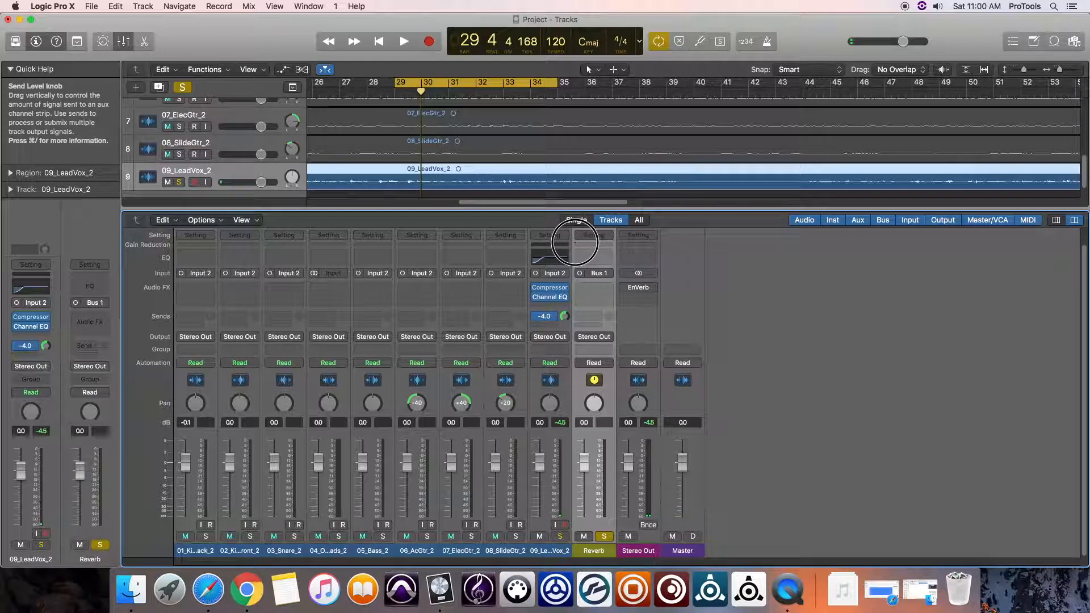
left_click_drag(567, 315, 569, 322)
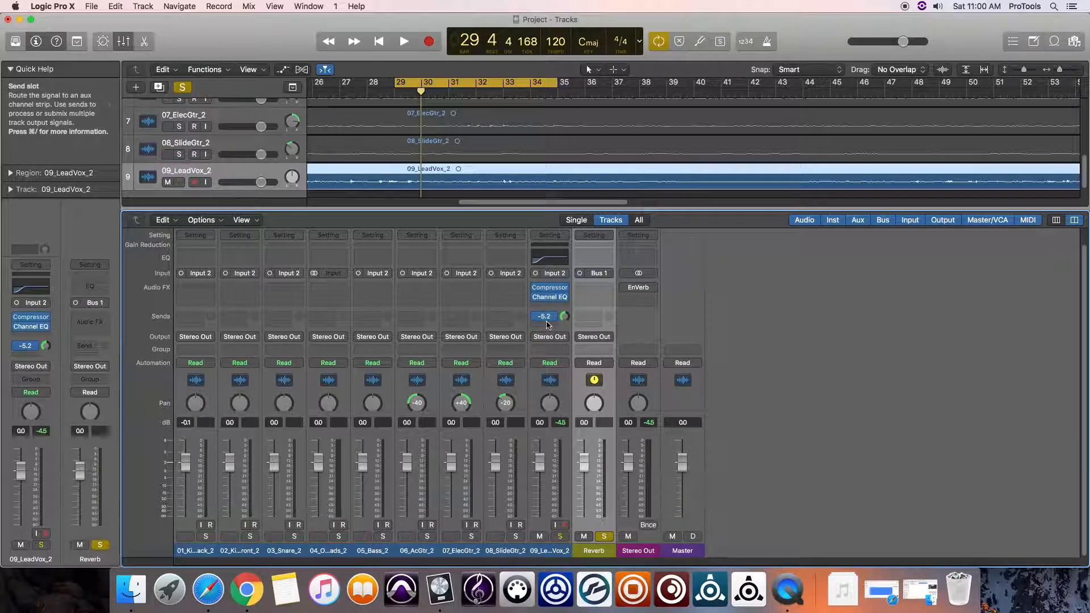
key("space")
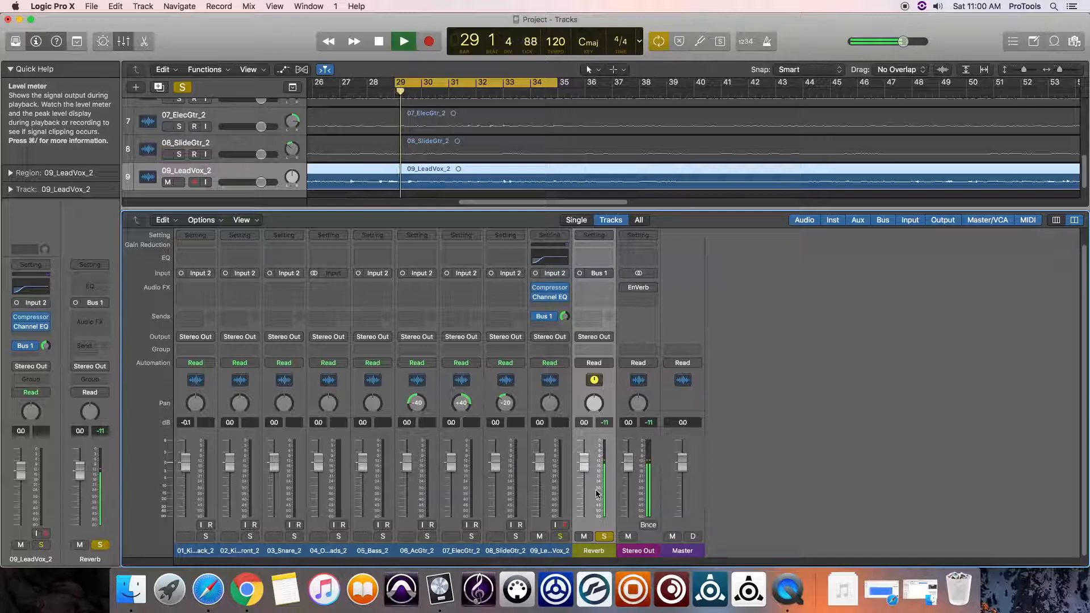
key("space")
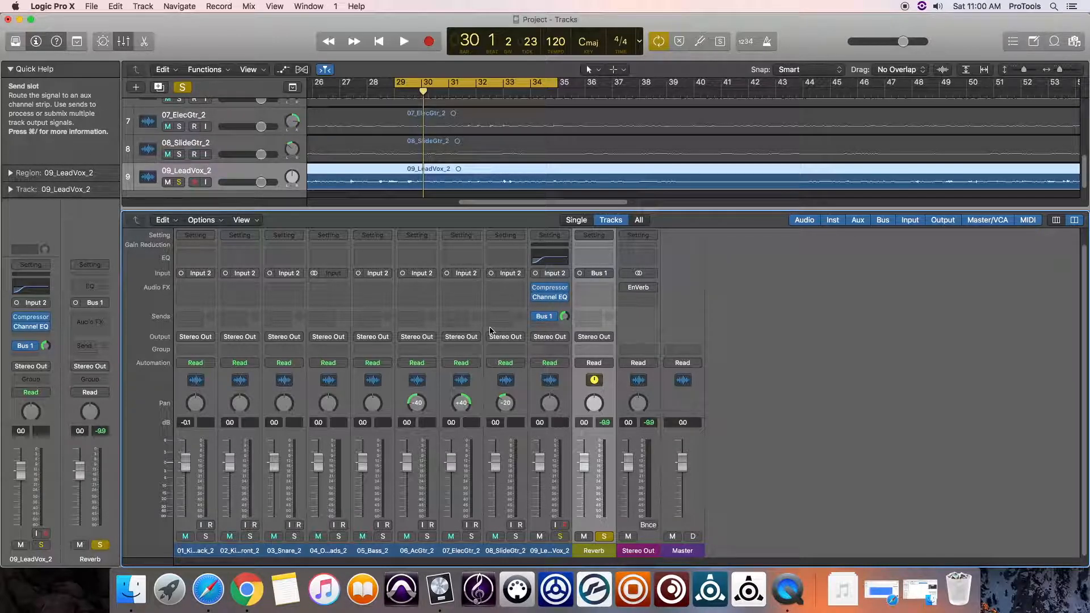
Step: Send 07_ElecGtr_2 to Bus 1 (Reverb), raise the send level, and play the cycle to hear both sources
left_click(461, 317)
mouse_move(476, 368)
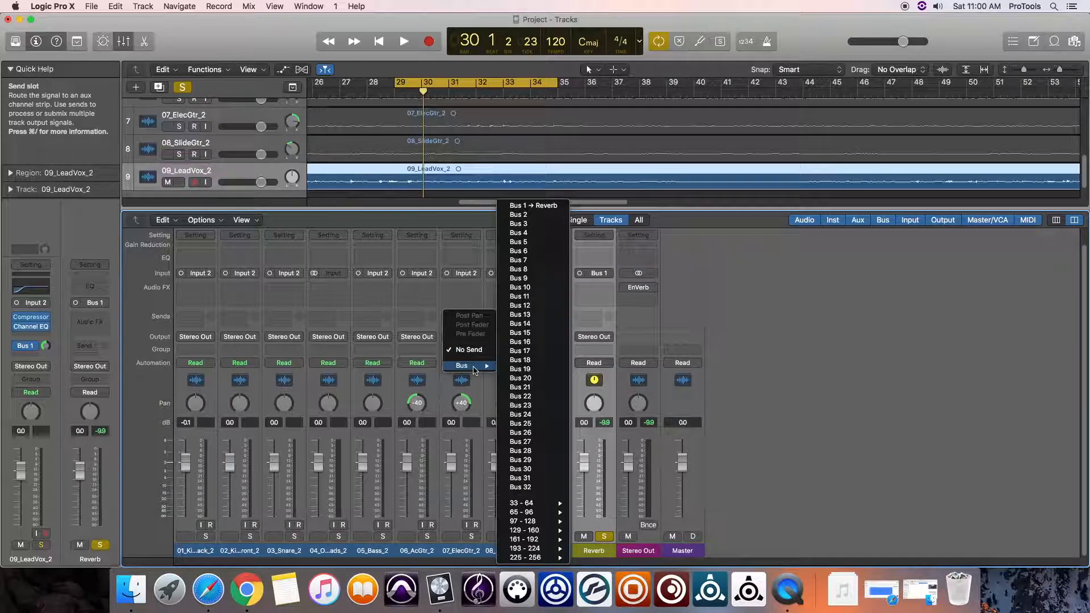
left_click(533, 205)
left_click_drag(476, 317, 485, 257)
key("space")
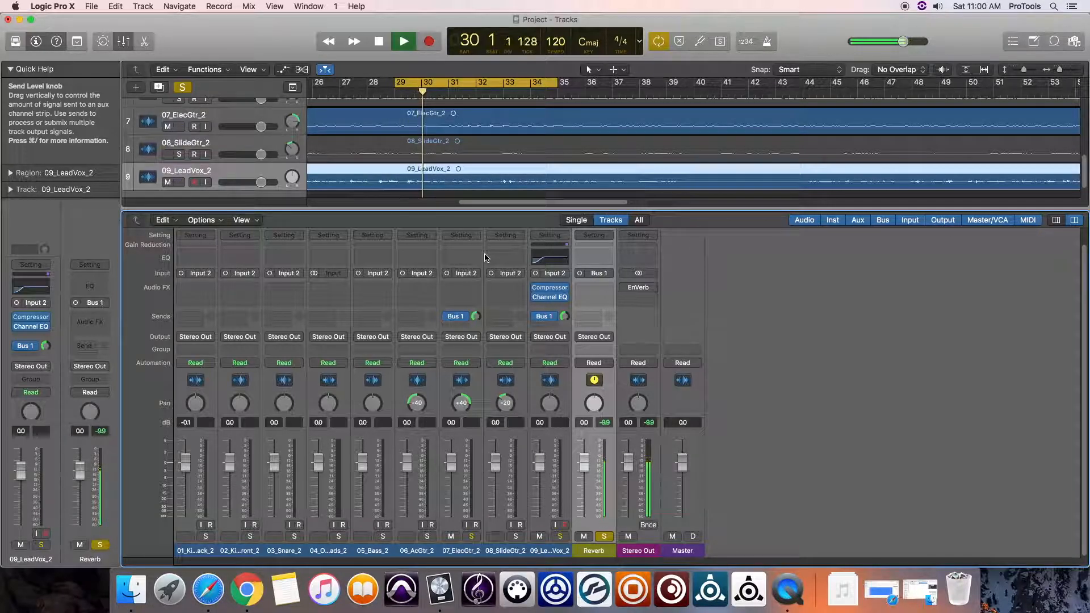
key("space")
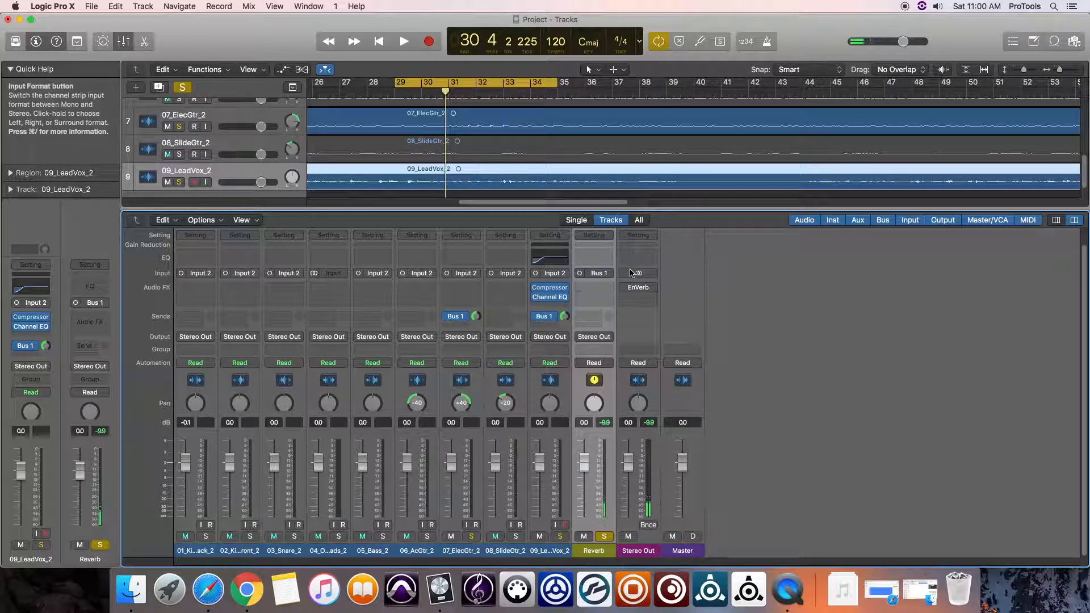
Step: Turn the Bus 1 send level on 07_ElecGtr_2 all the way down
left_click_drag(476, 316, 475, 366)
left_click_drag(476, 316, 461, 325)
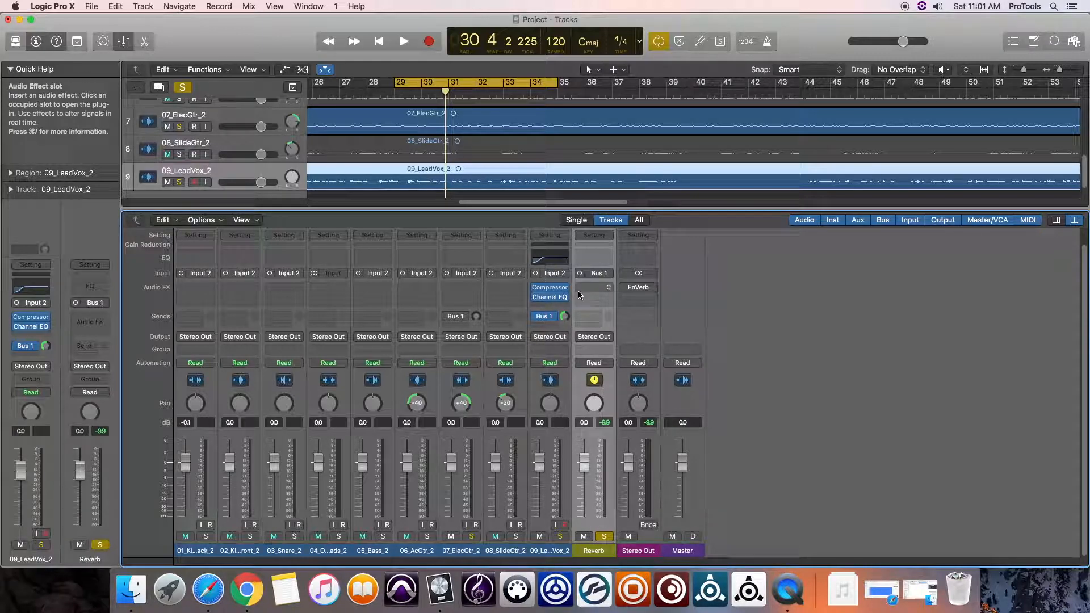
Step: Insert the PlatinumVerb reverb on the Reverb channel, play the cycle, and shorten its reverb time to 1.30 sec
left_click(603, 287)
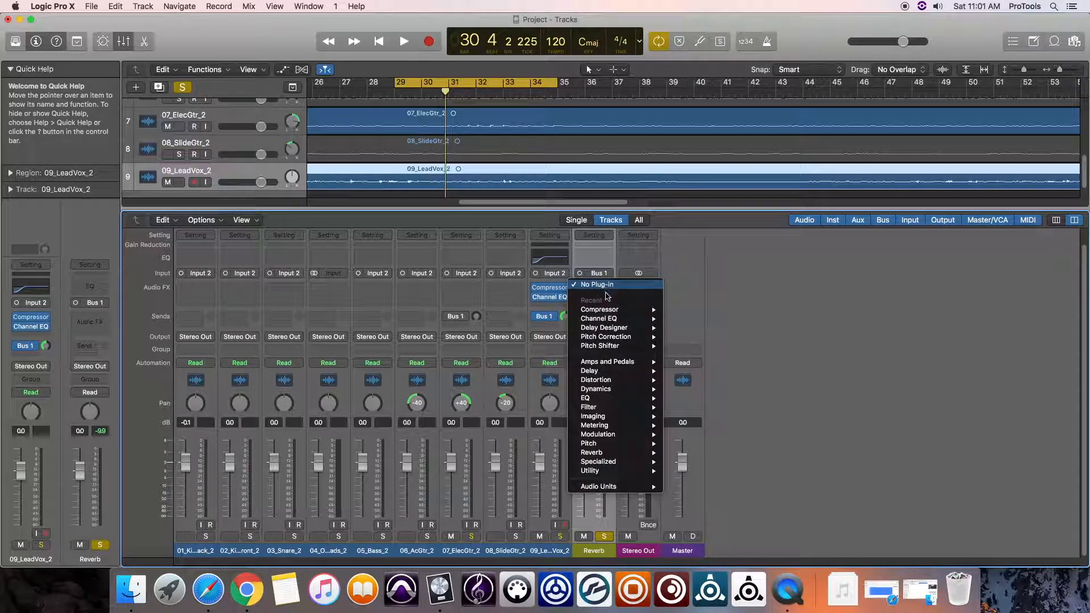
mouse_move(602, 453)
mouse_move(729, 454)
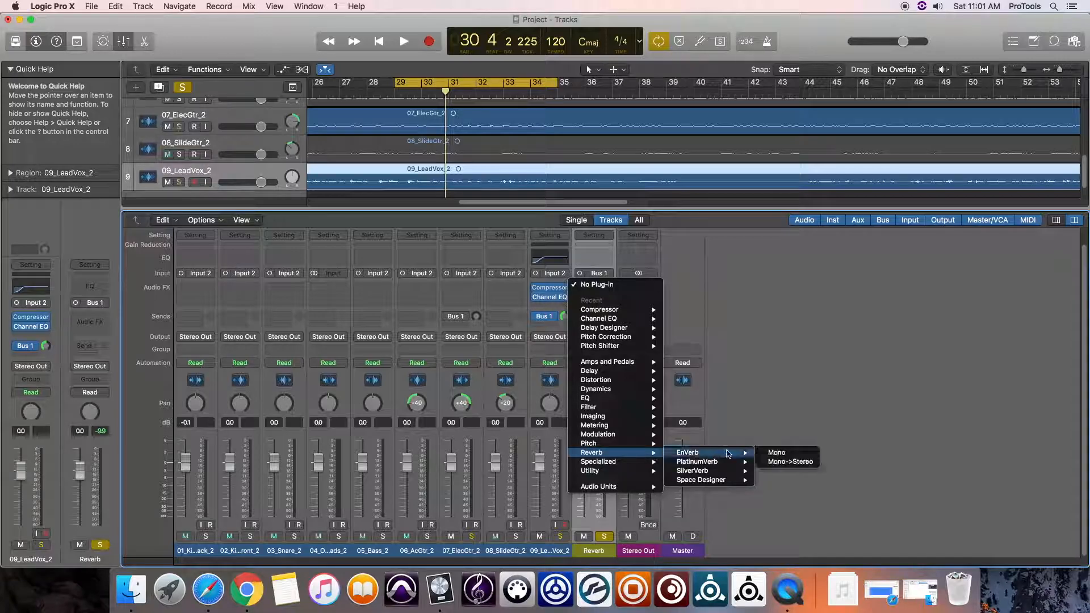
left_click(809, 469)
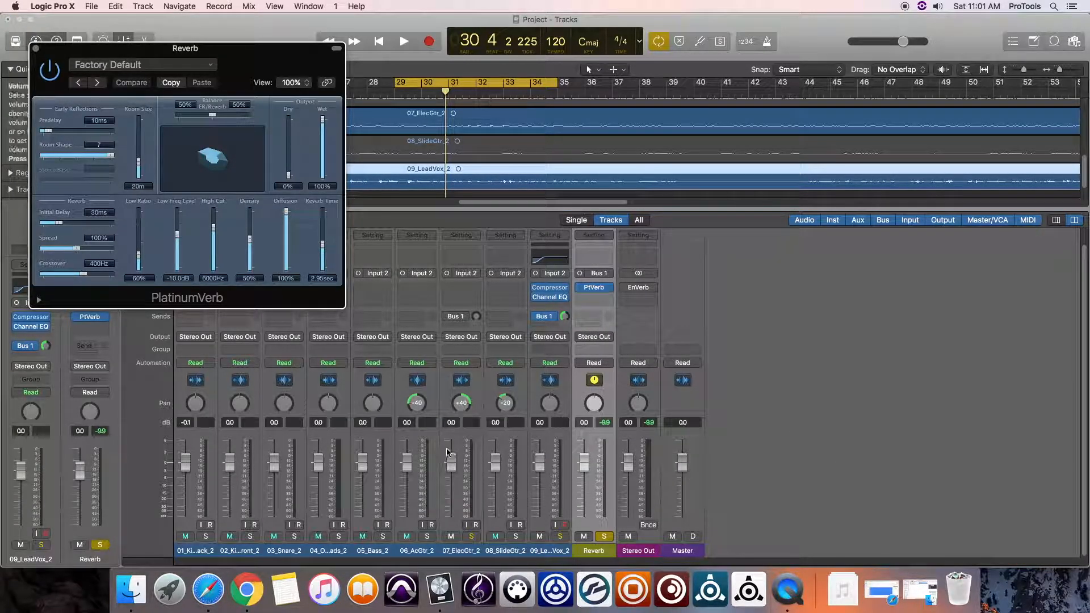
key("space")
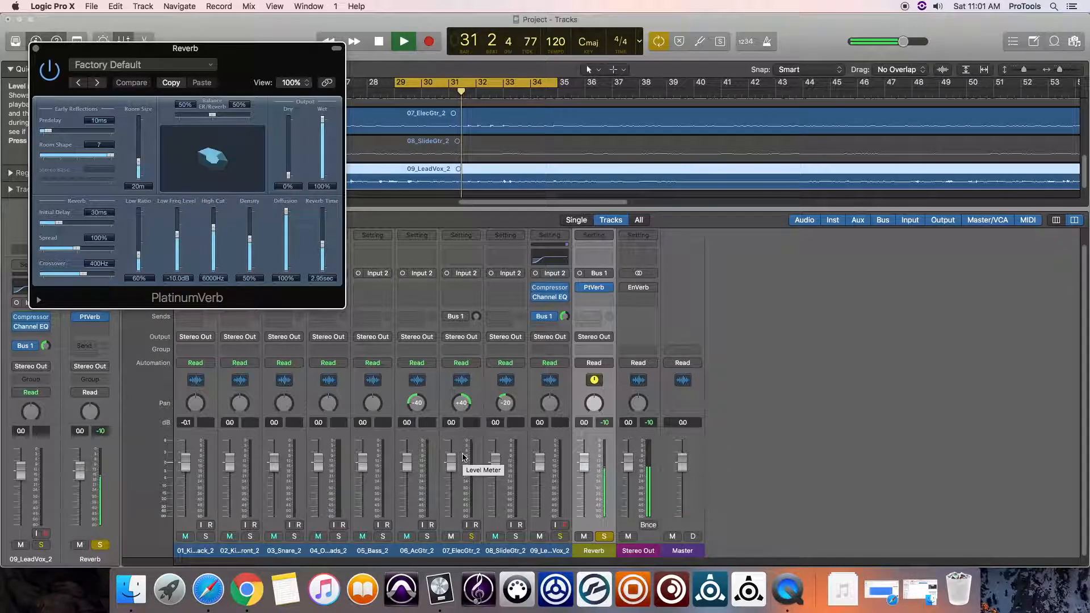
key("space")
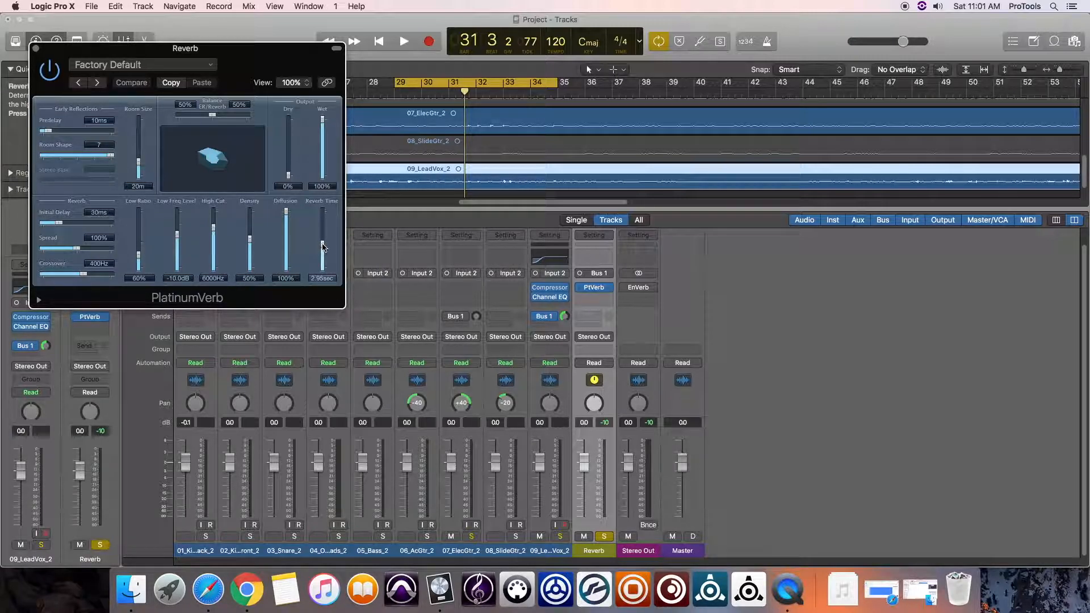
left_click_drag(322, 256, 323, 264)
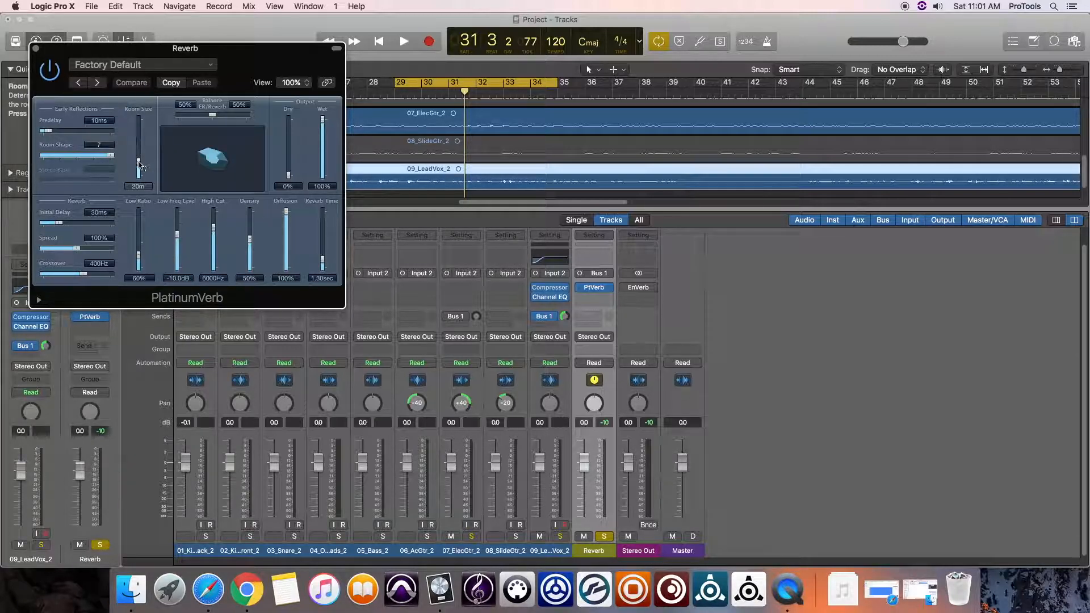
Step: Load the Reflective Room preset in PlatinumVerb, play the cycle to hear it, and close the plug-in window
left_click(210, 65)
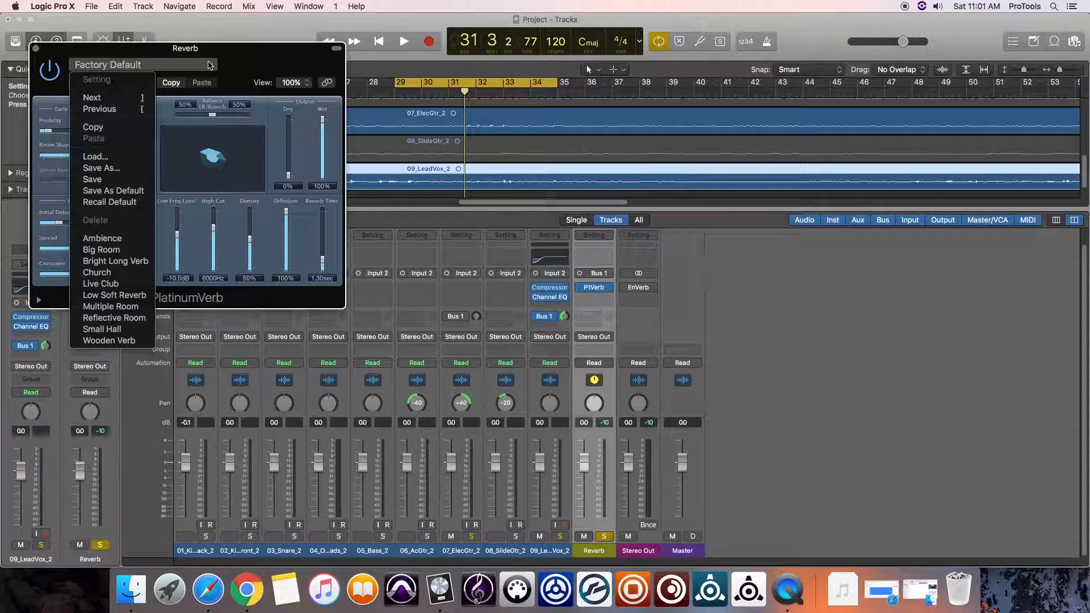
left_click(113, 317)
key("space")
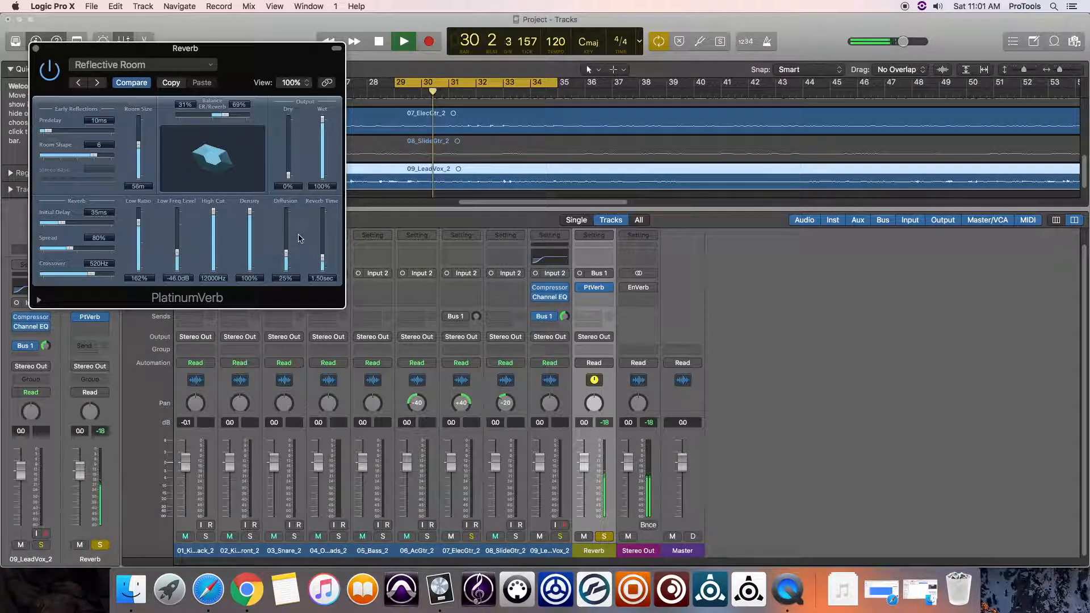
key("space")
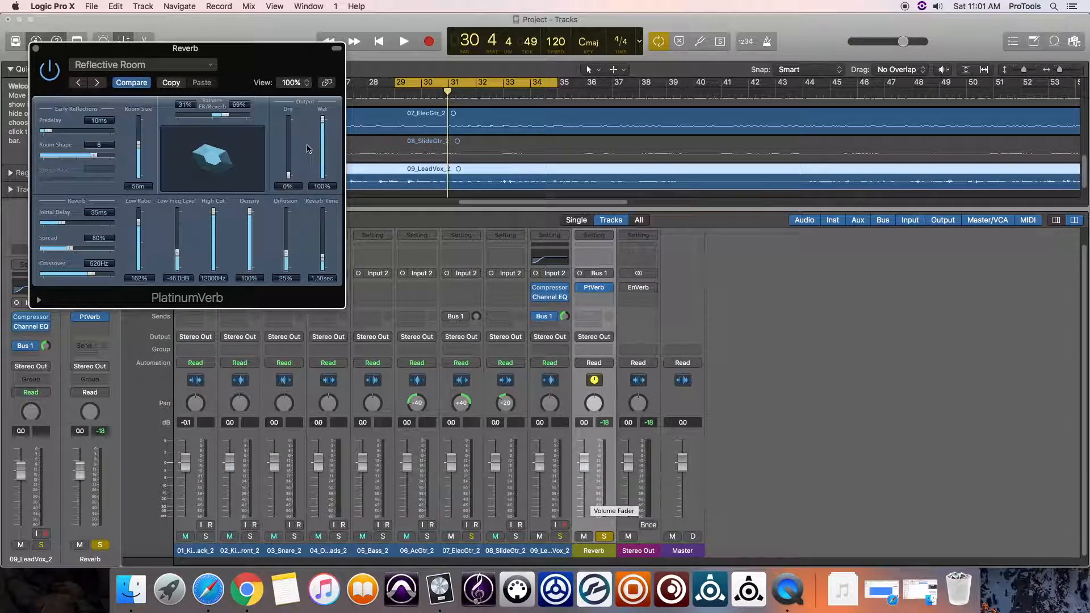
left_click(36, 50)
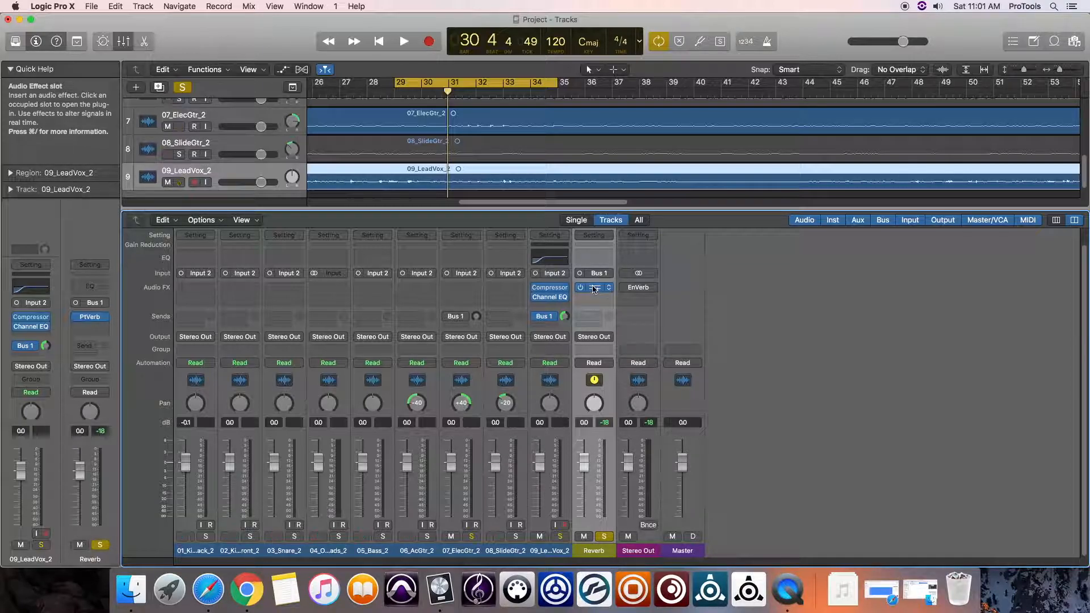
Step: Solo 09_LeadVox_2 along with Reverb and lower the Reverb channel's volume to -3.0 dB during playback
left_click(560, 538)
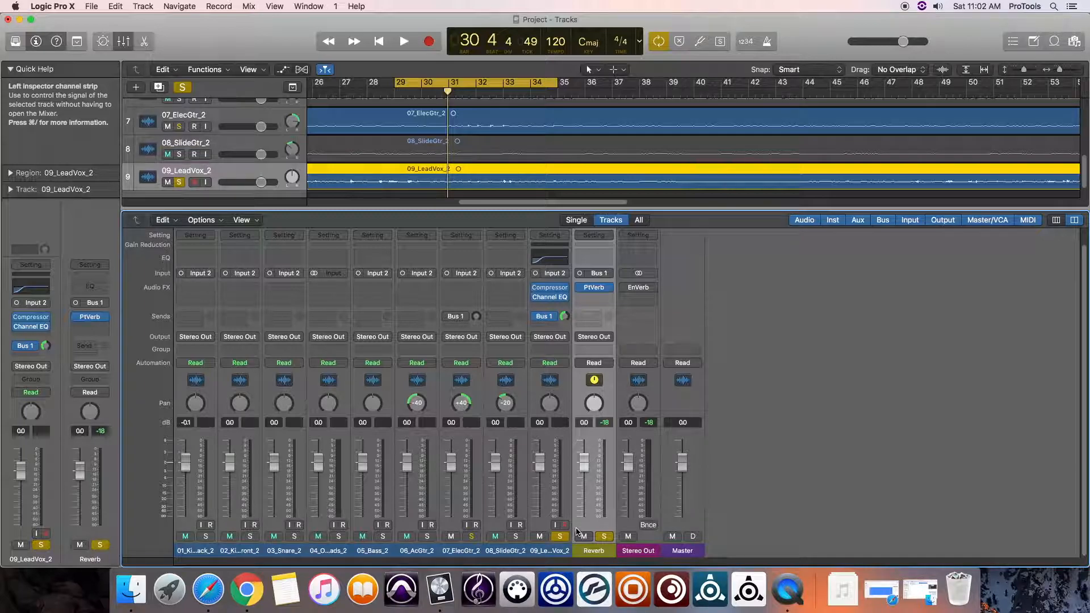
key("space")
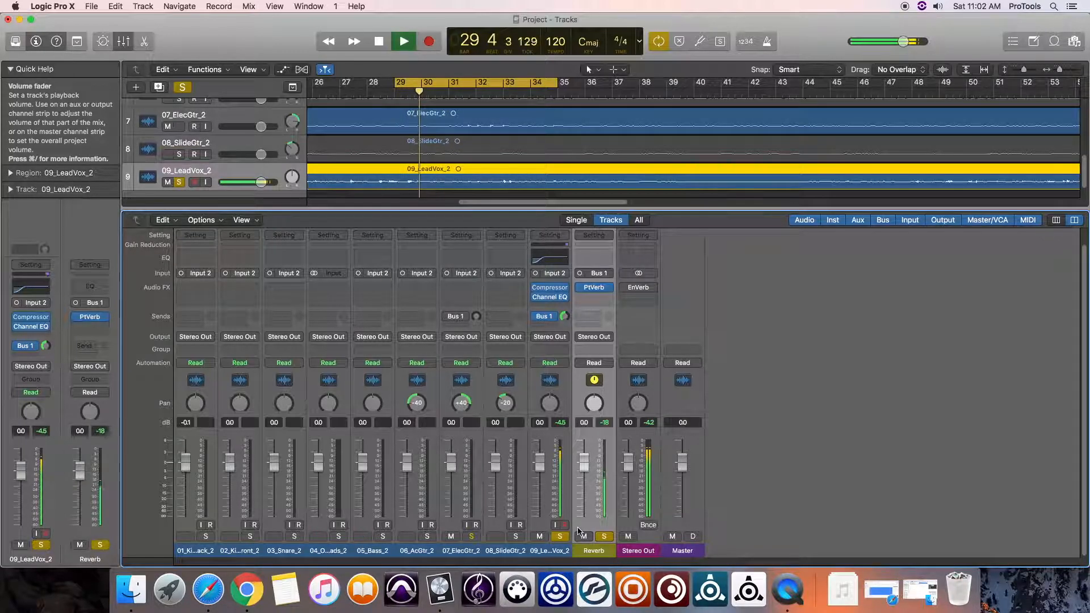
left_click_drag(584, 461, 586, 480)
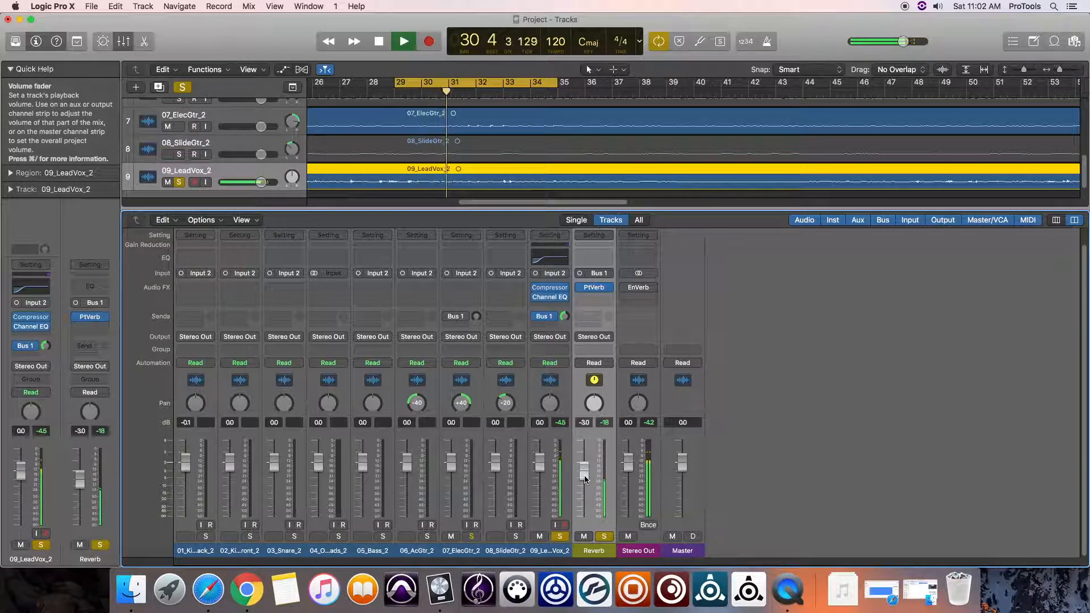
key("space")
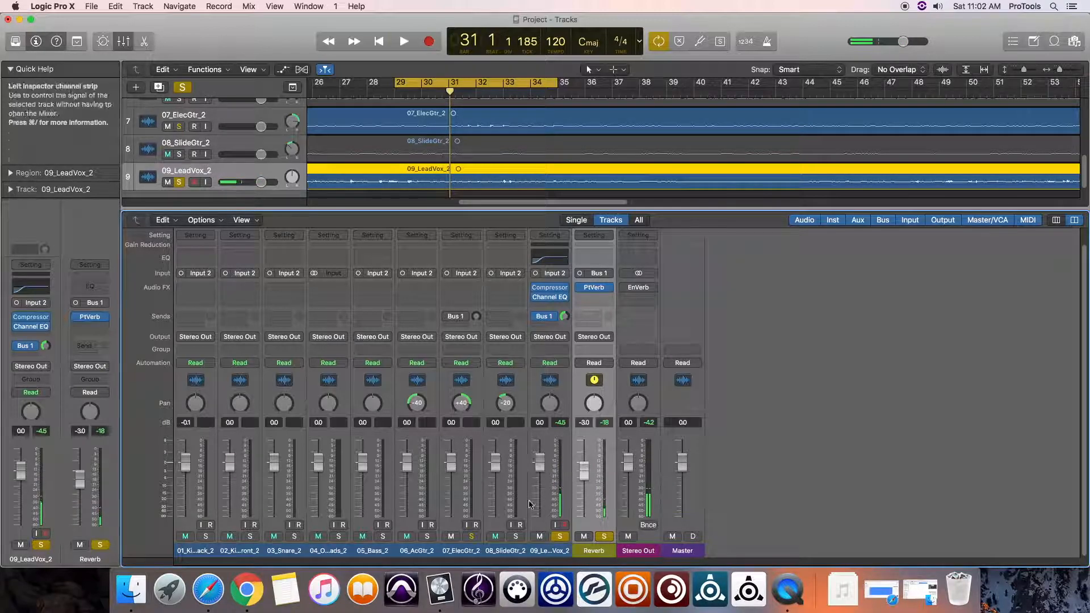
Step: Compare 09_LeadVox_2 with its Bus 1 send on and off while Reverb is unsoloed, and restore both the send and the Reverb solo
left_click(604, 536)
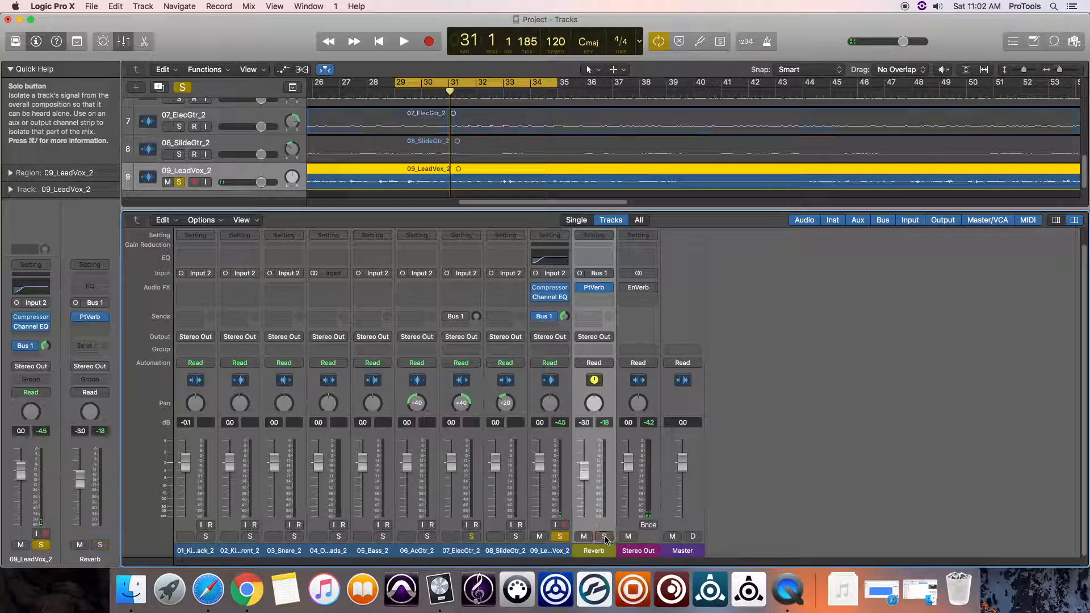
key("space")
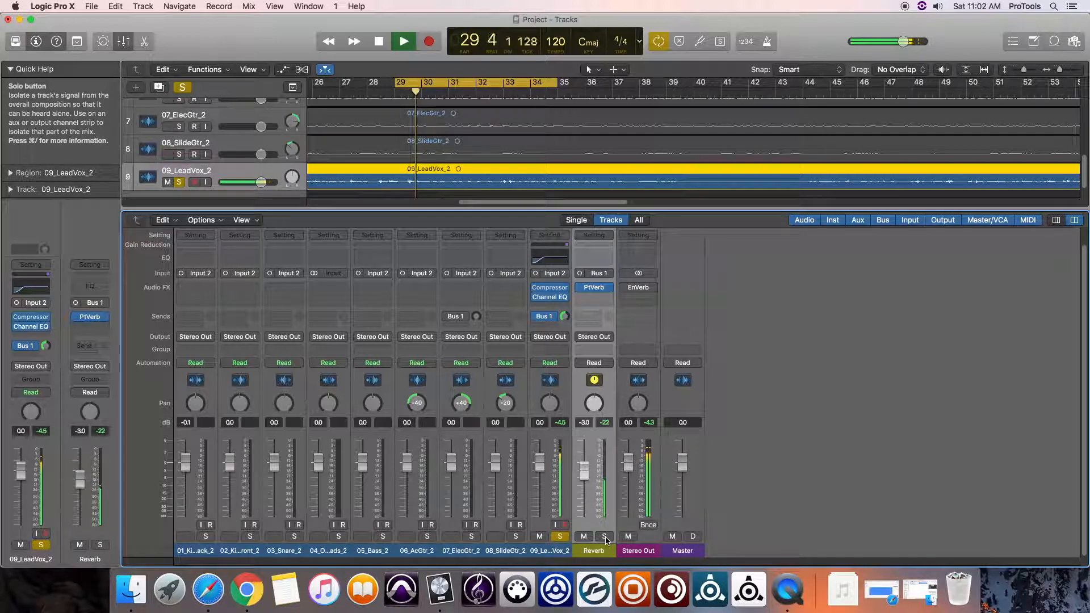
left_click(535, 316)
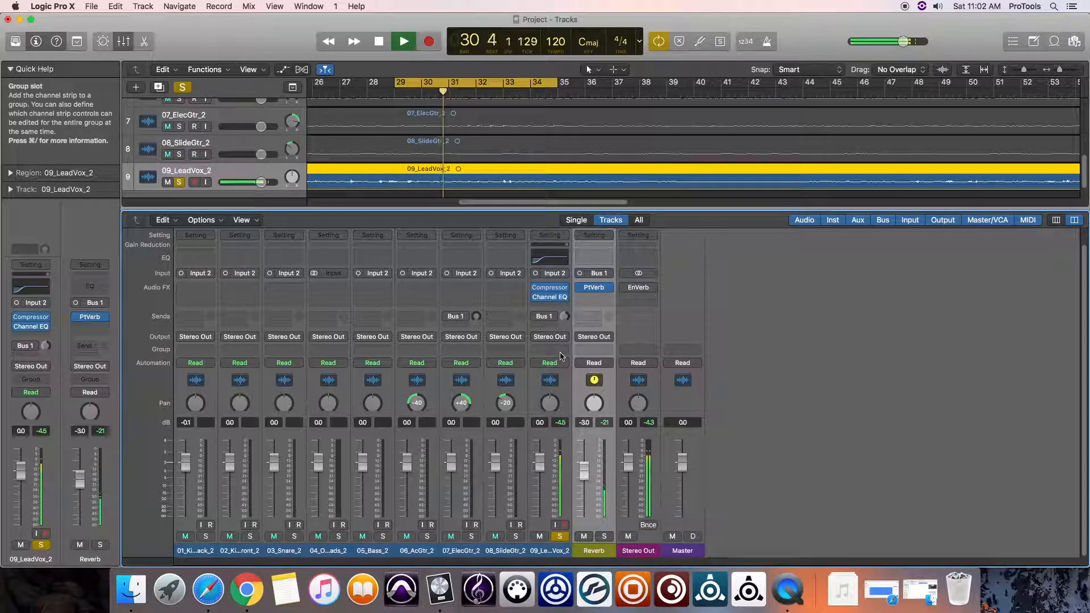
key("space")
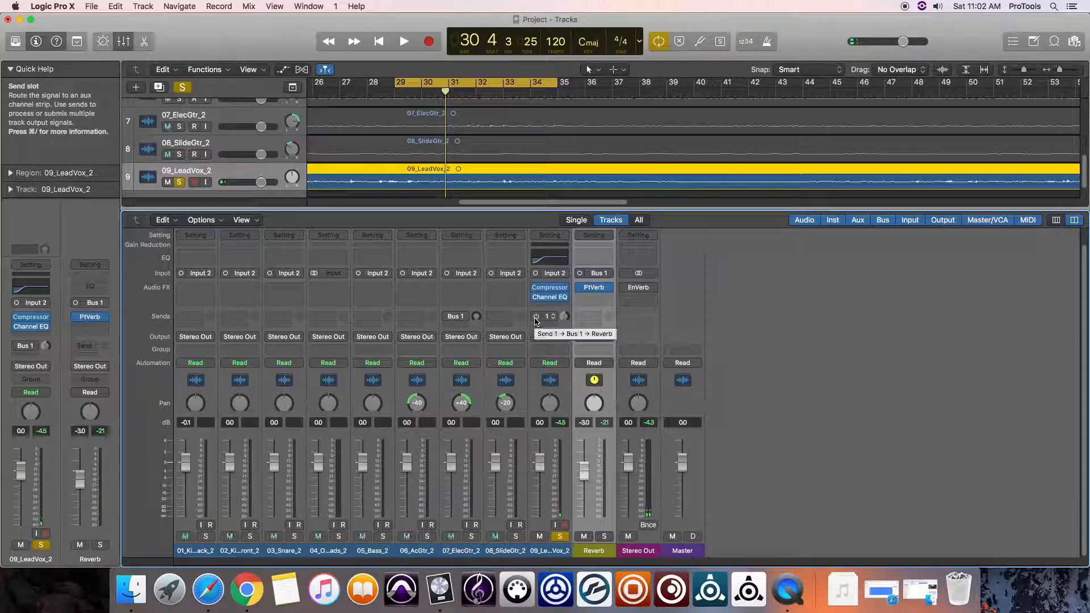
left_click(536, 317)
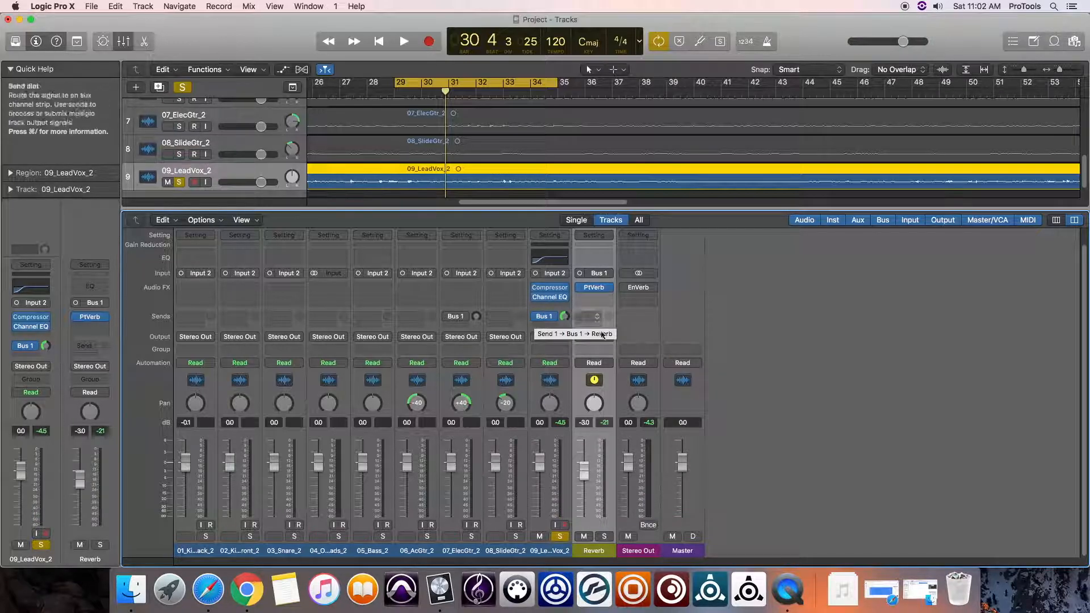
left_click(605, 536)
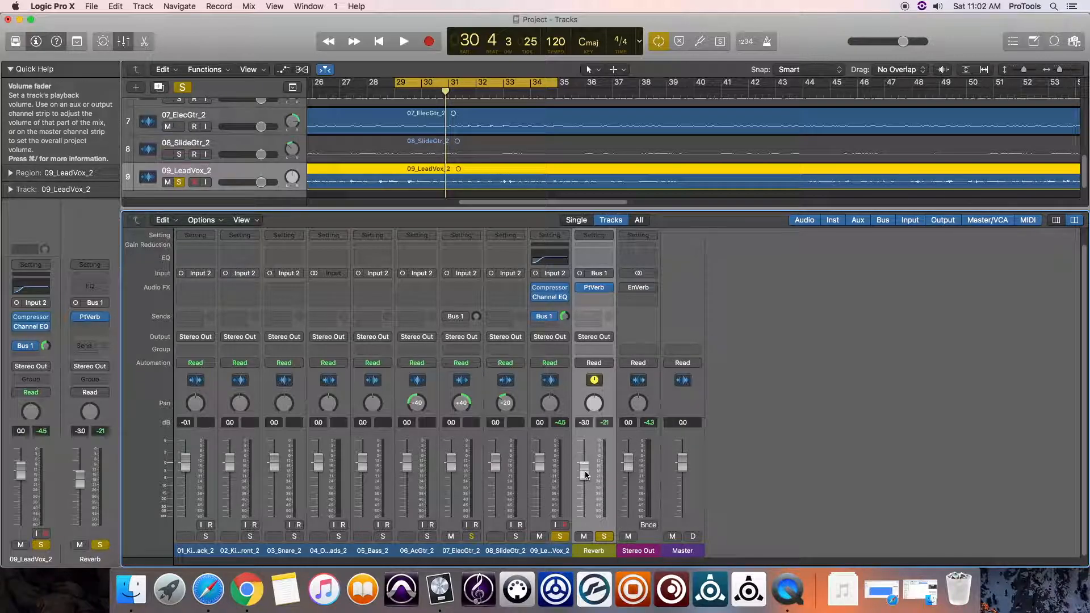
Step: Lower the Reverb channel's volume to about -8.8 dB and play the cycle to hear the blend
mouse_move(585, 471)
left_mouse_down()
mouse_move(594, 493)
mouse_move(592, 461)
mouse_move(583, 491)
left_mouse_up()
key("space")
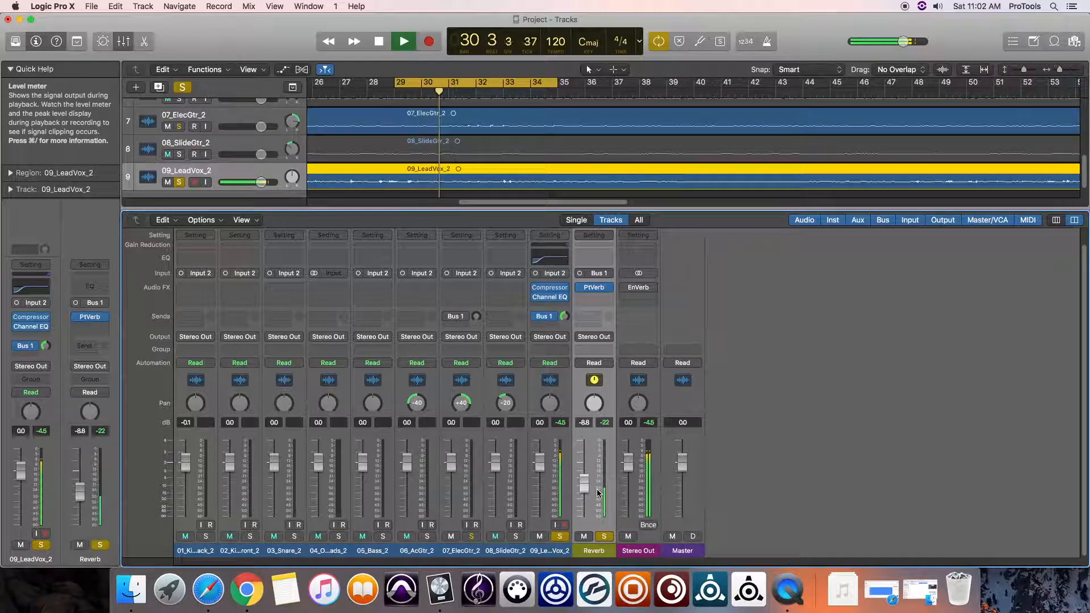
key("space")
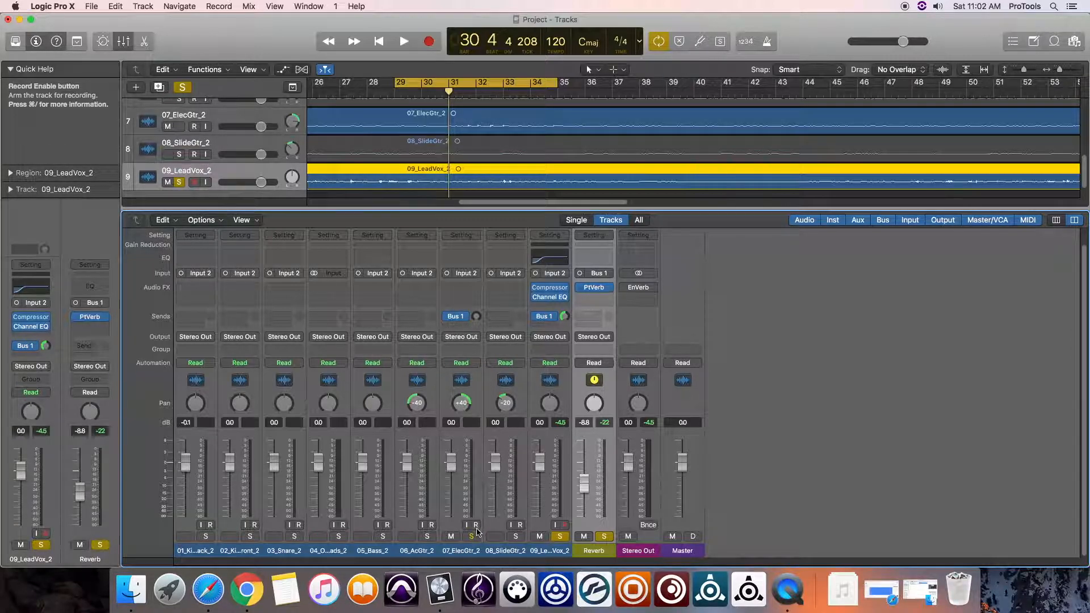
Step: Raise the Bus 1 send level on 07_ElecGtr_2 during playback with the guitar soloed and 09_LeadVox_2 unsoloed
left_click_drag(478, 317, 490, 255)
key("space")
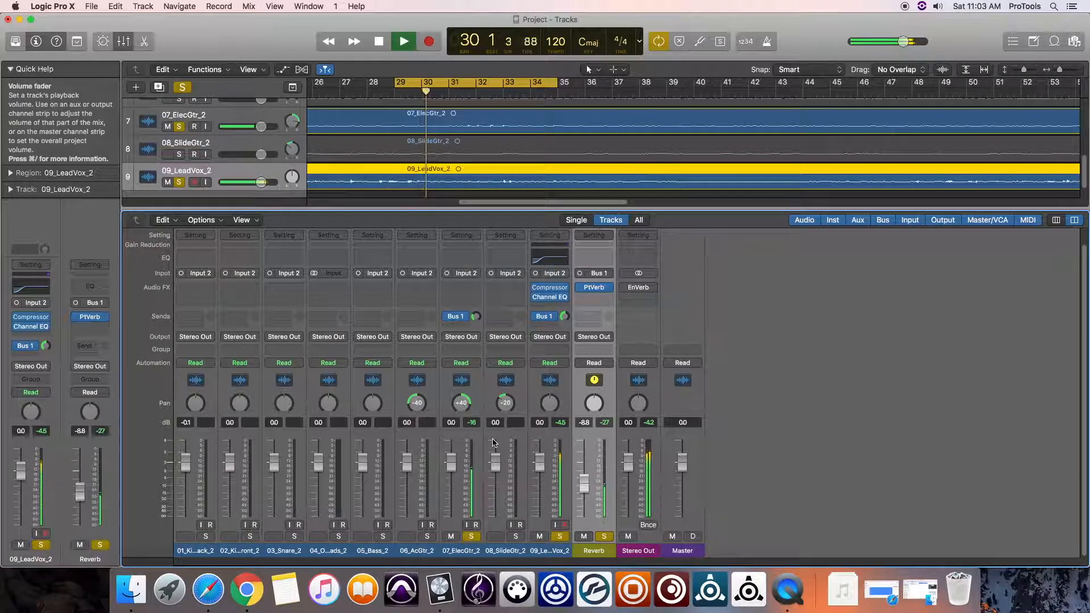
left_click(560, 538)
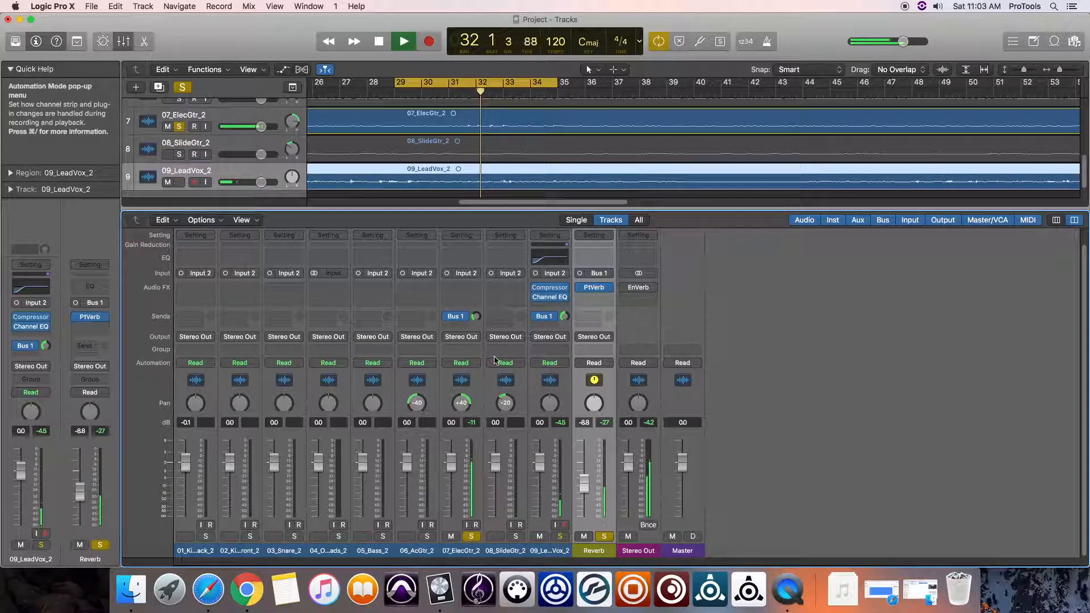
left_click_drag(476, 316, 492, 250)
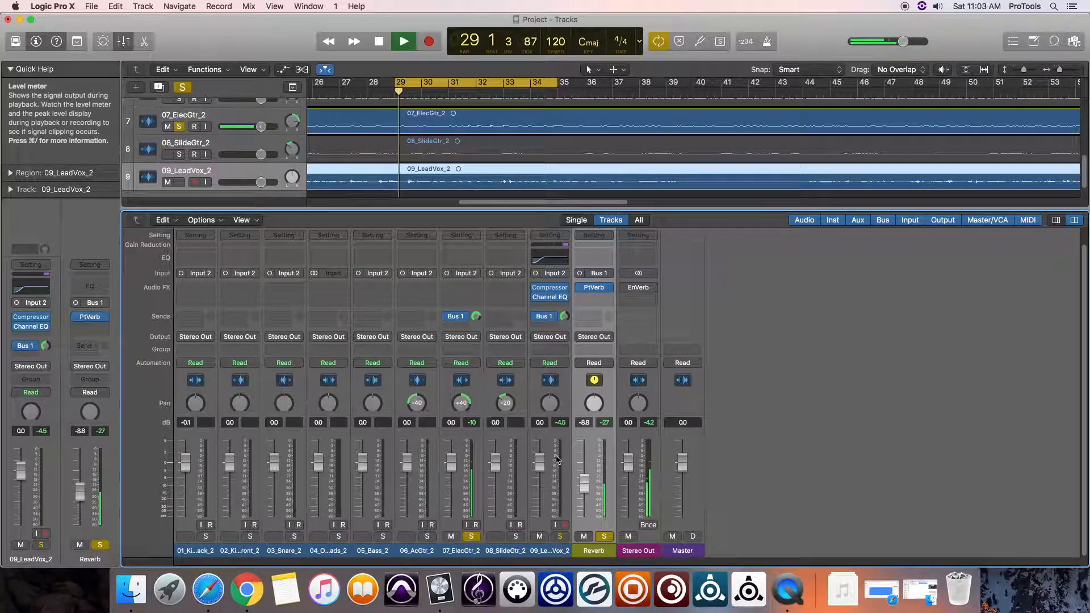
Step: Set the Reverb volume to -5.6 dB and the 07_ElecGtr_2 send to about -7.2 dB, with the 09_LeadVox_2 Bus 1 send switched on
mouse_move(587, 504)
left_mouse_down()
mouse_move(583, 461)
mouse_move(587, 498)
left_mouse_up()
key("space")
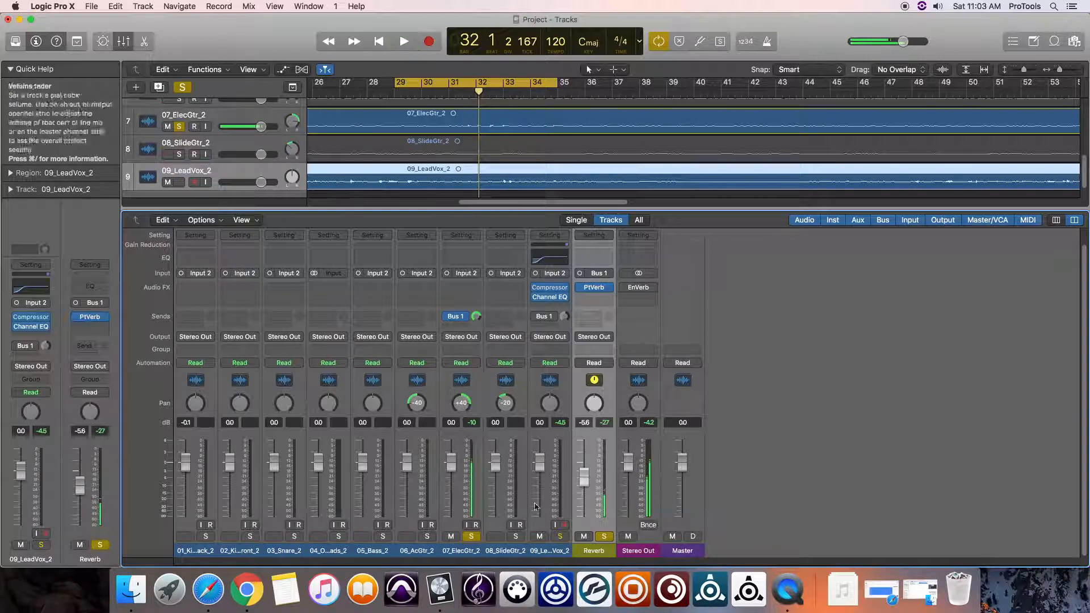
left_click_drag(480, 328, 492, 363)
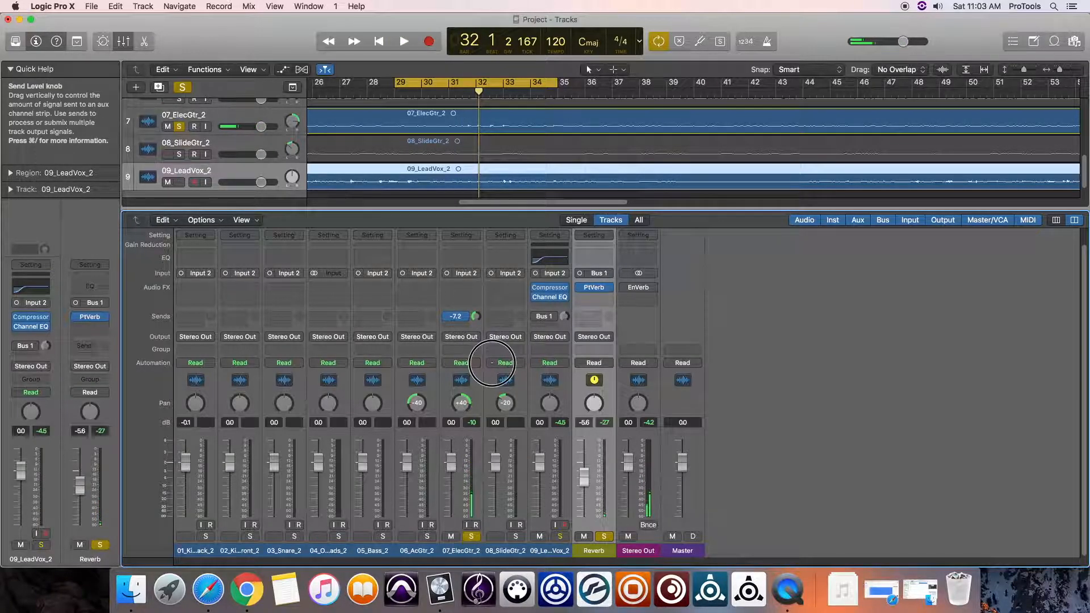
left_click(535, 317)
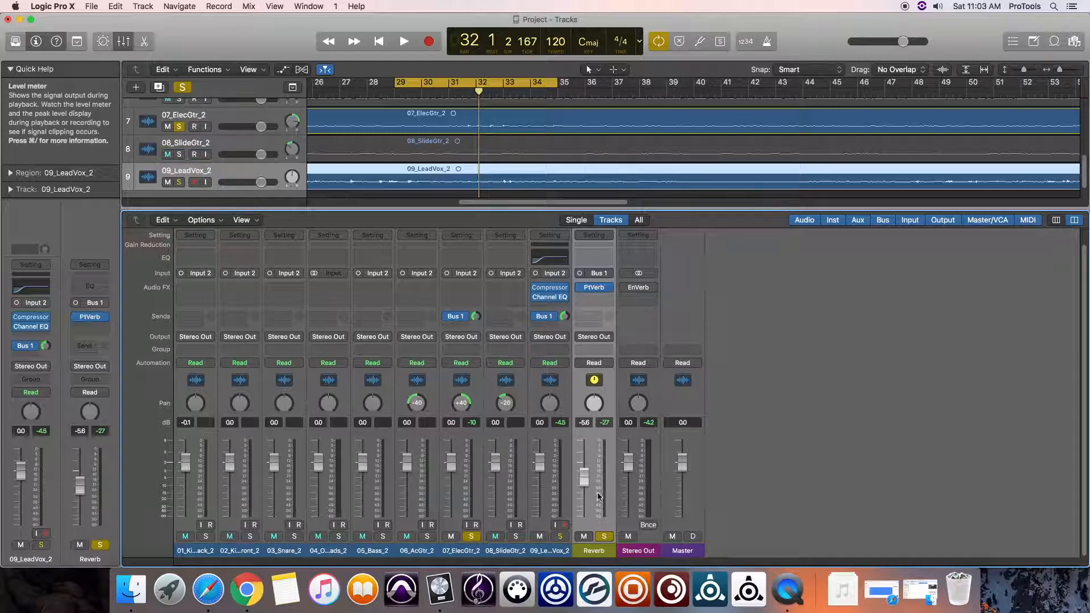
Step: Bypass the Bus 1 sends on 09_LeadVox_2 and 07_ElecGtr_2, and add a second send to Bus 2 on 09_LeadVox_2
left_click(548, 328)
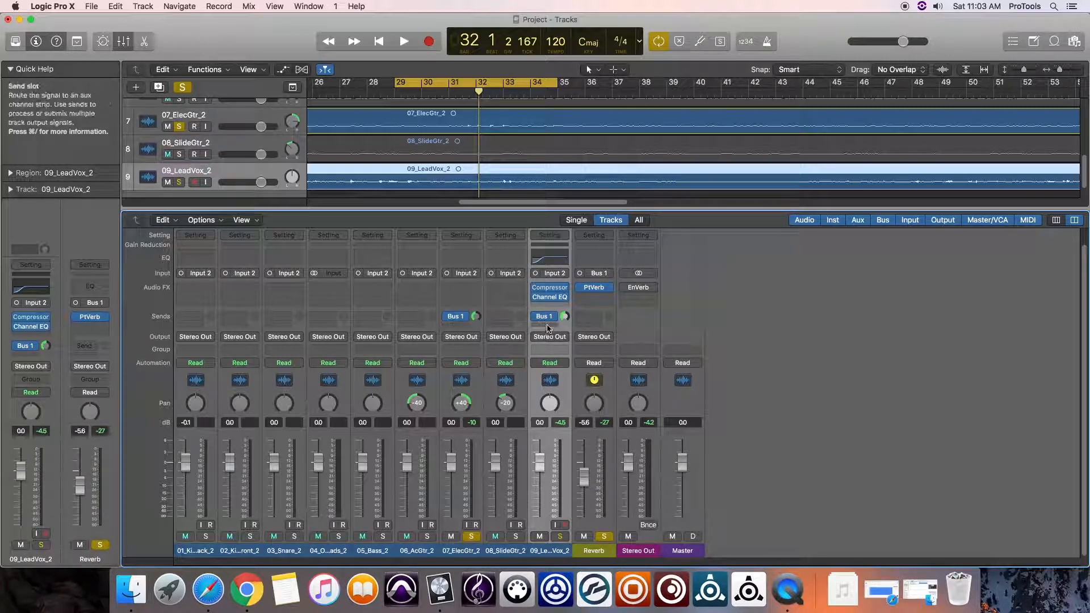
left_click(536, 316)
left_click(535, 316)
left_click(545, 328)
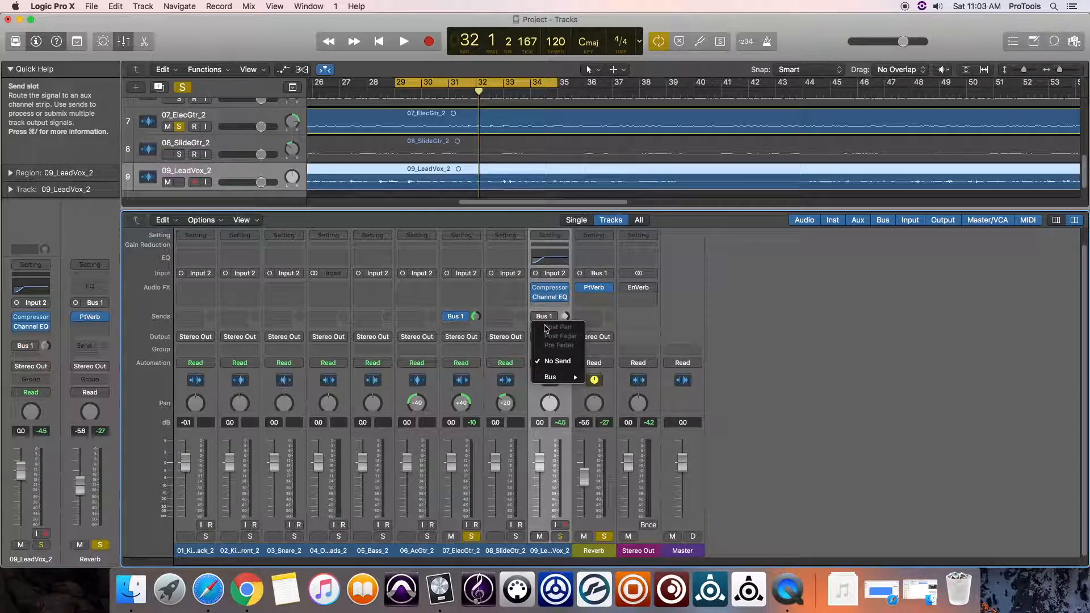
mouse_move(557, 374)
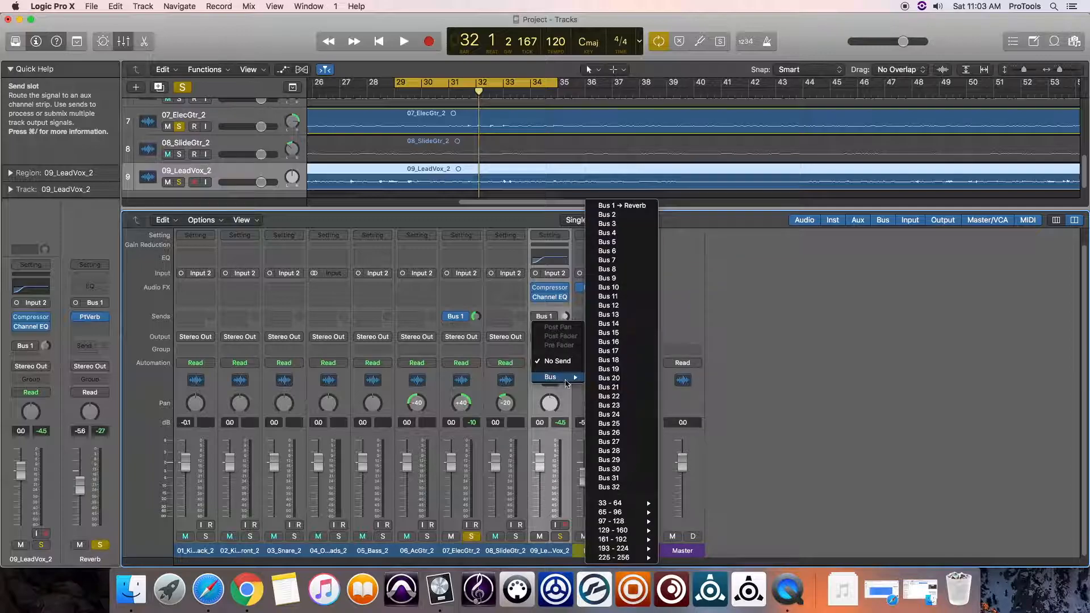
left_click(622, 211)
left_click(447, 306)
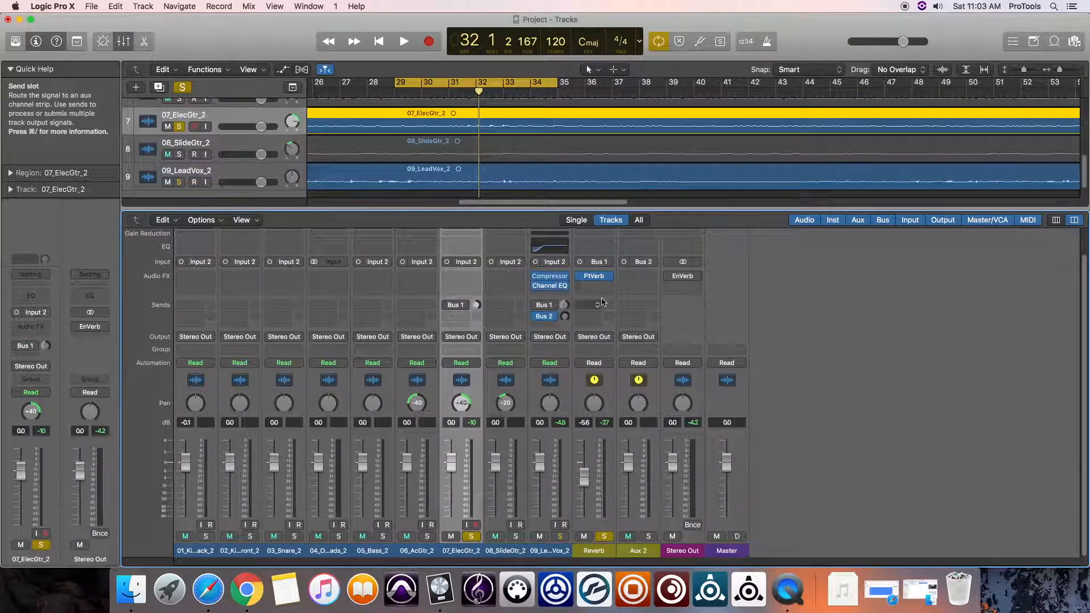
Step: Rename the Aux 2 channel as Delay and insert the Tape Delay plug-in on it
double_click(639, 551)
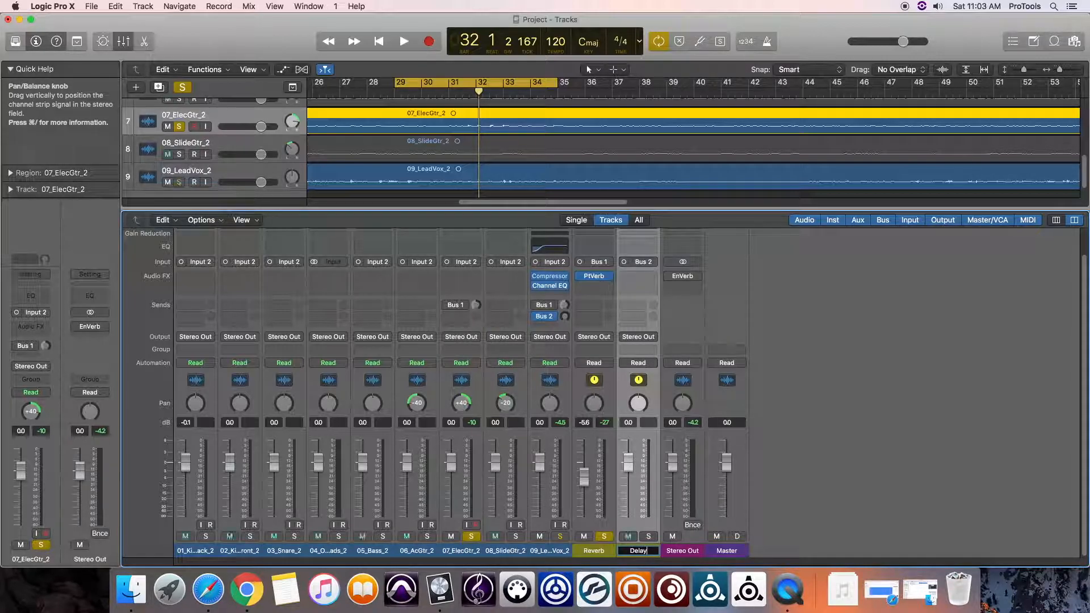
left_click(638, 283)
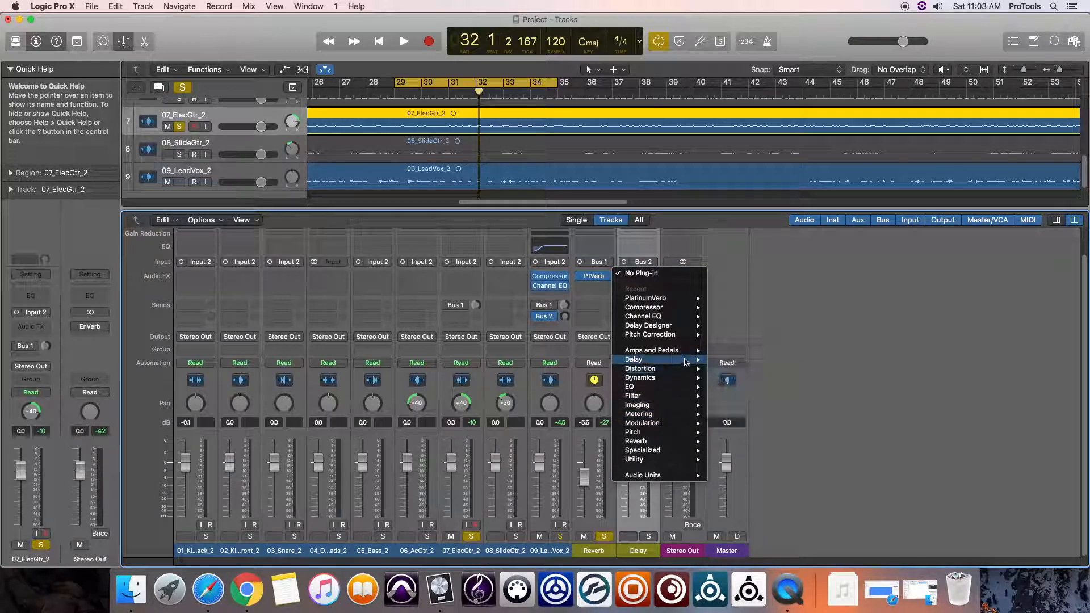
mouse_move(686, 362)
mouse_move(768, 396)
left_click(810, 397)
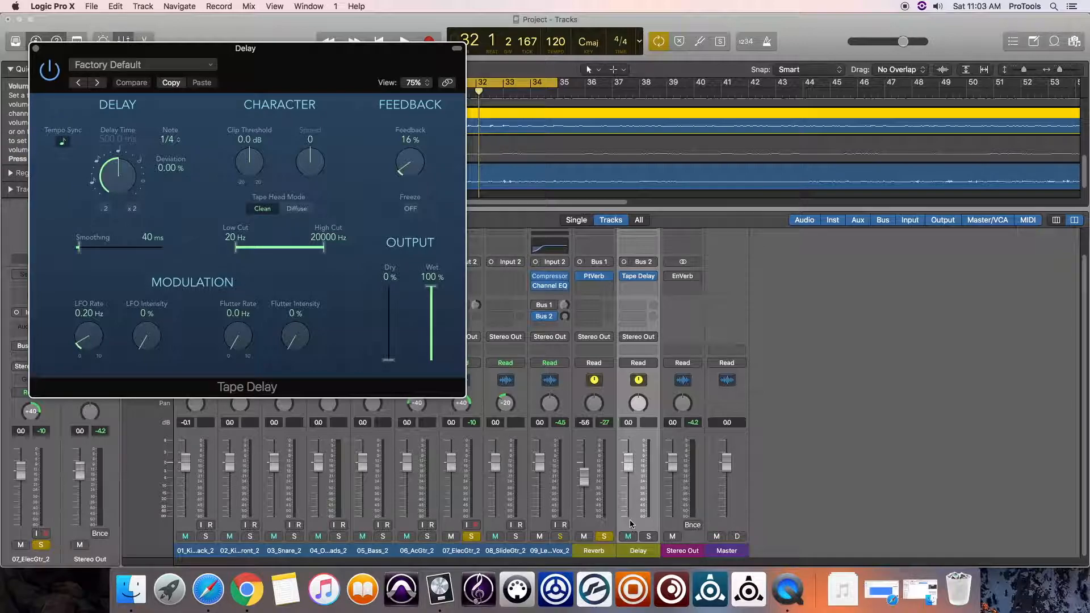
Step: Set the Bus 2 send on 09_LeadVox_2 to about -4.8 dB and play with only 09_LeadVox_2 and Delay soloed
left_click_drag(568, 316, 584, 250)
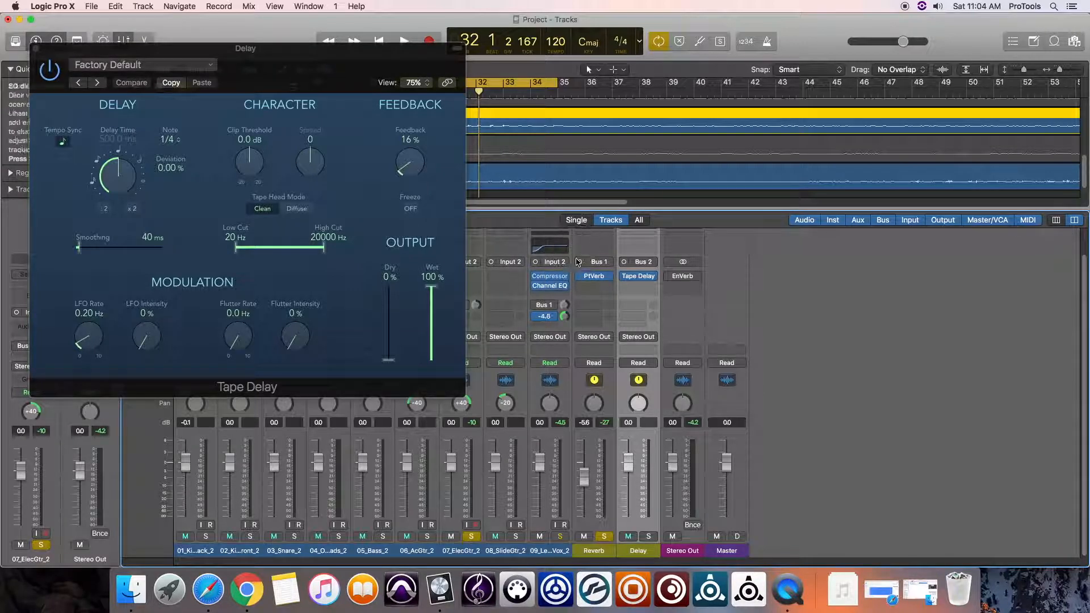
left_click(560, 537)
left_click(604, 537)
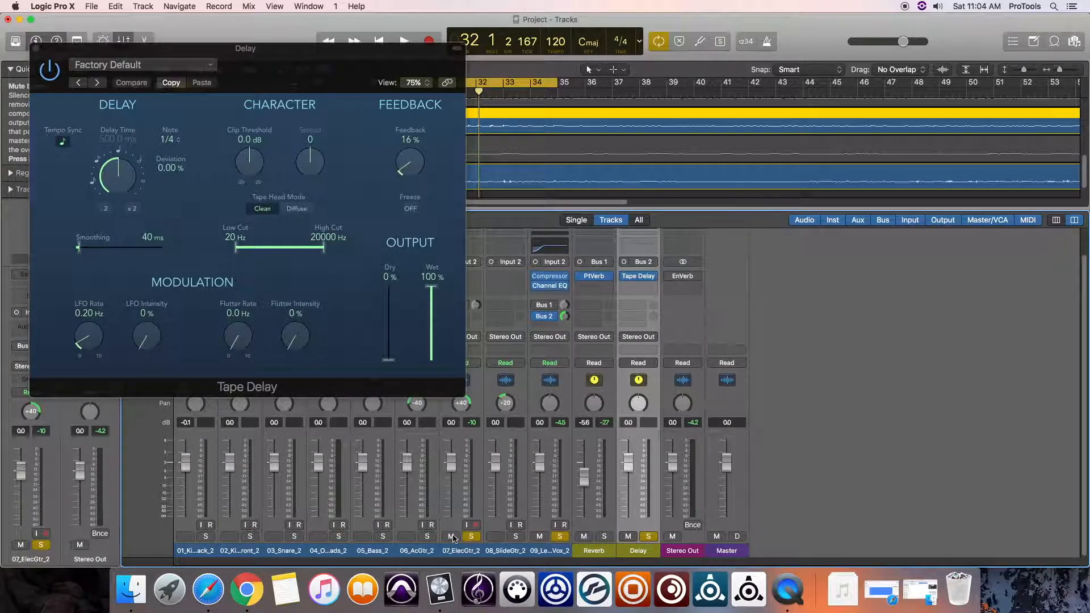
left_click(471, 536)
key("space")
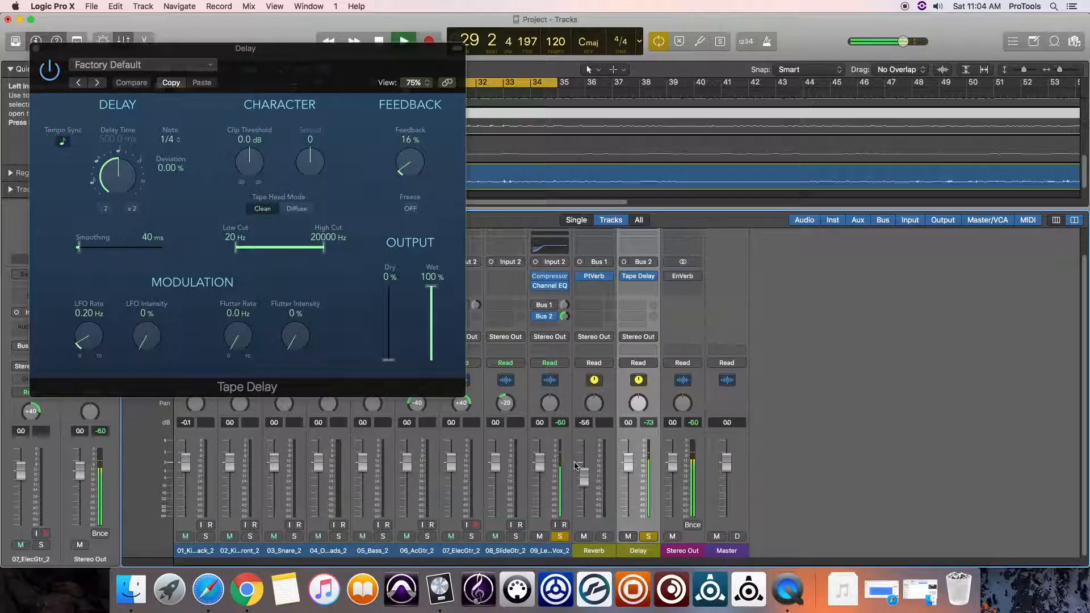
Step: Lower the Delay channel volume to -23.5 dB while the soloed vocal plays
left_click_drag(629, 472, 629, 508)
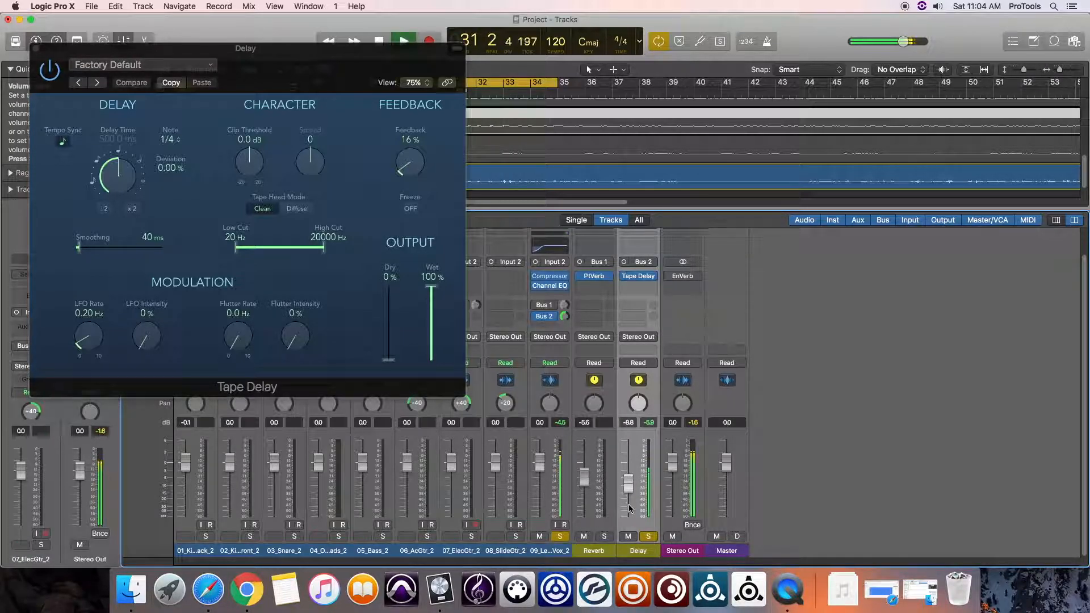
scroll(629, 508, "down", 4)
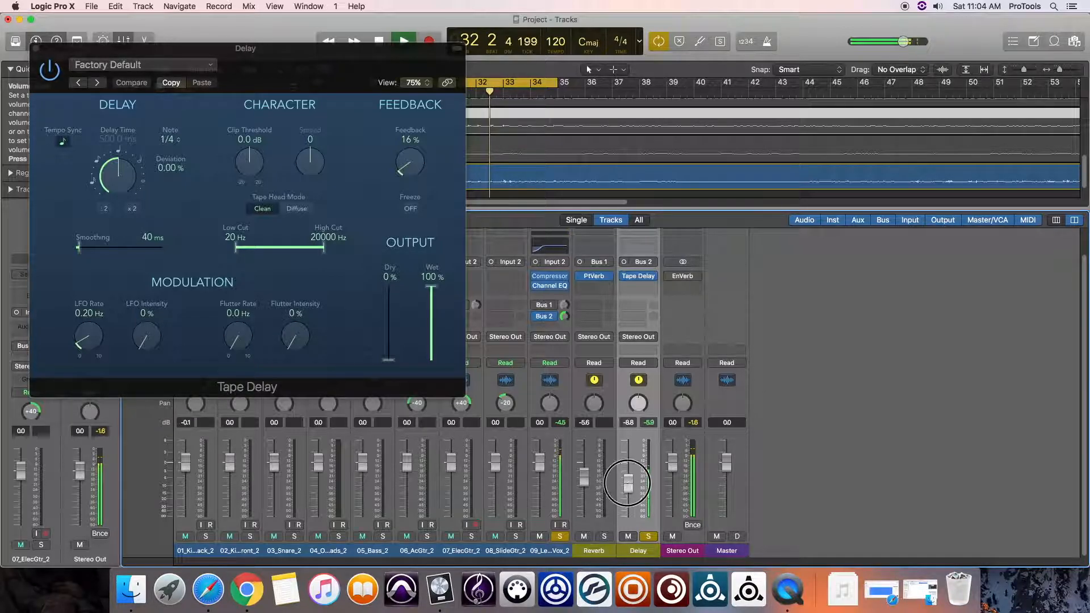
left_click_drag(630, 498, 629, 504)
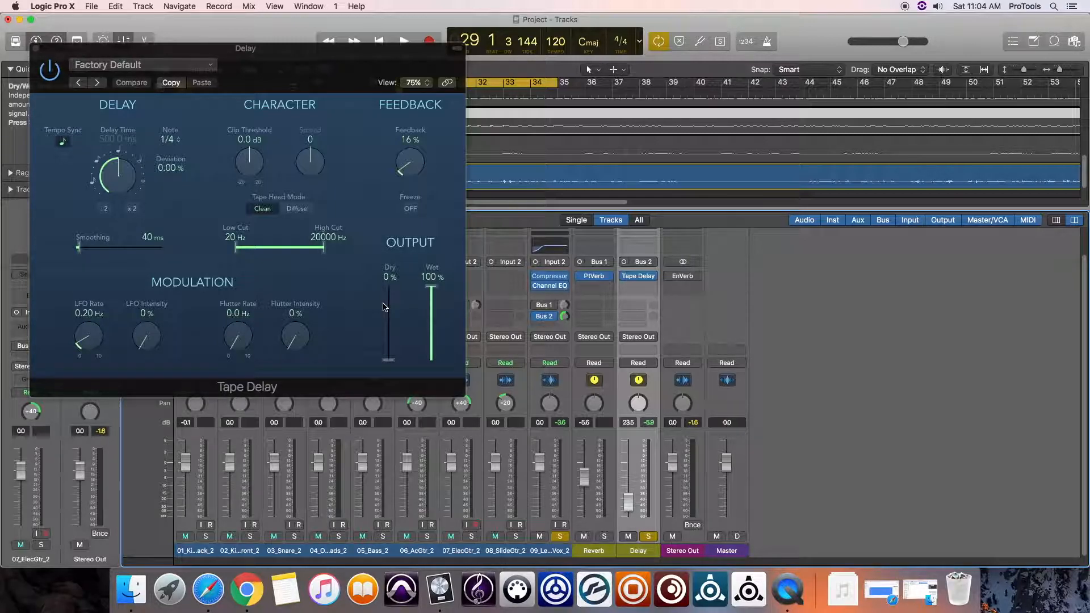
Step: Set the Tape Delay time to a 1/8 note with +1.00 % deviation, audition it and close the plug-in window
left_click_drag(118, 174, 130, 201)
key("space")
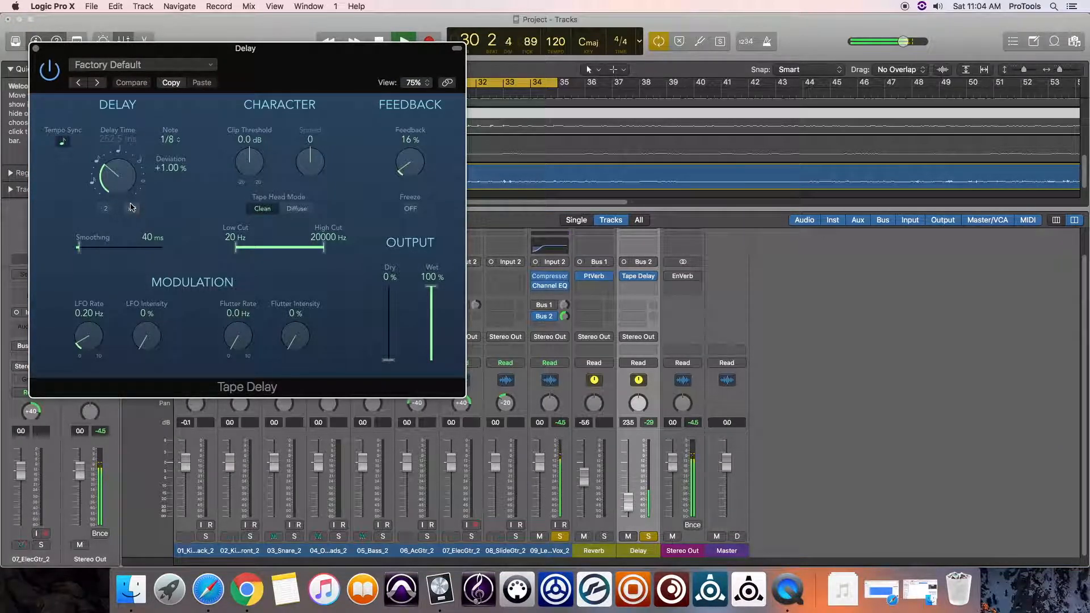
key("space")
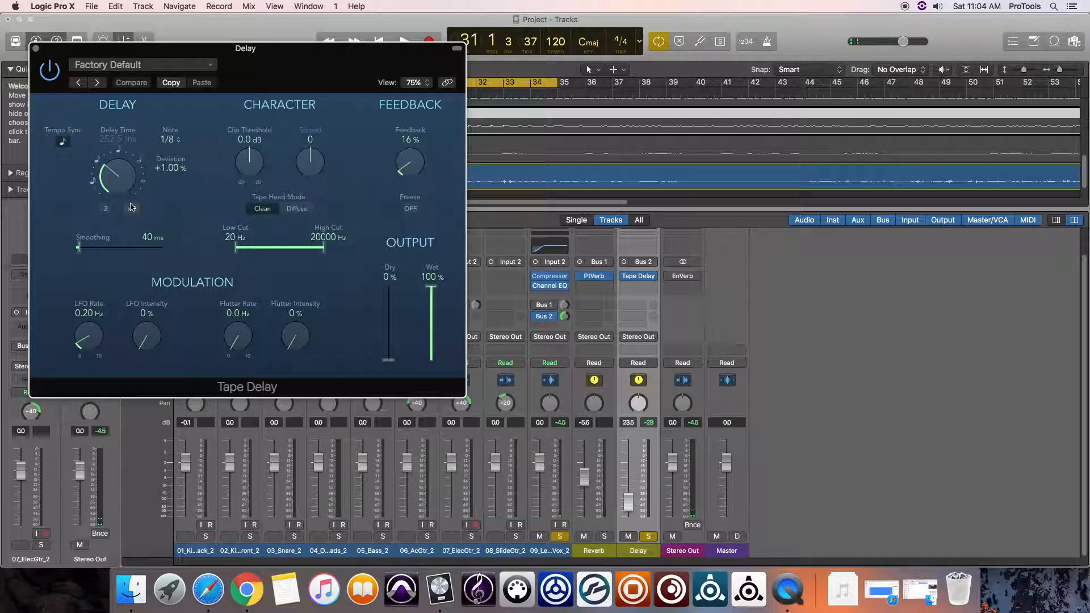
left_click(35, 48)
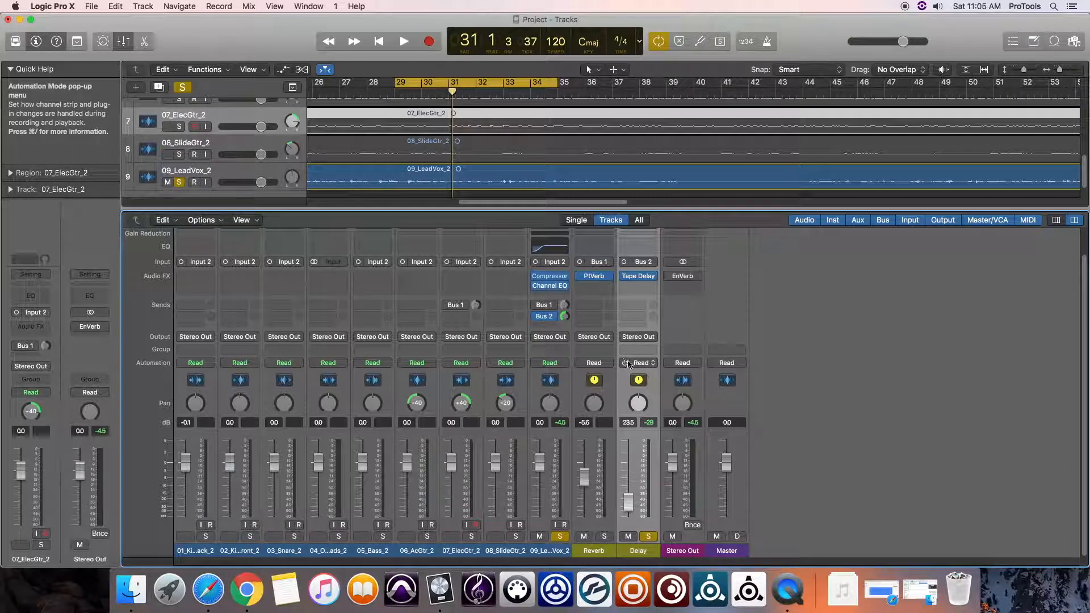
scroll(798, 481, "up", 3)
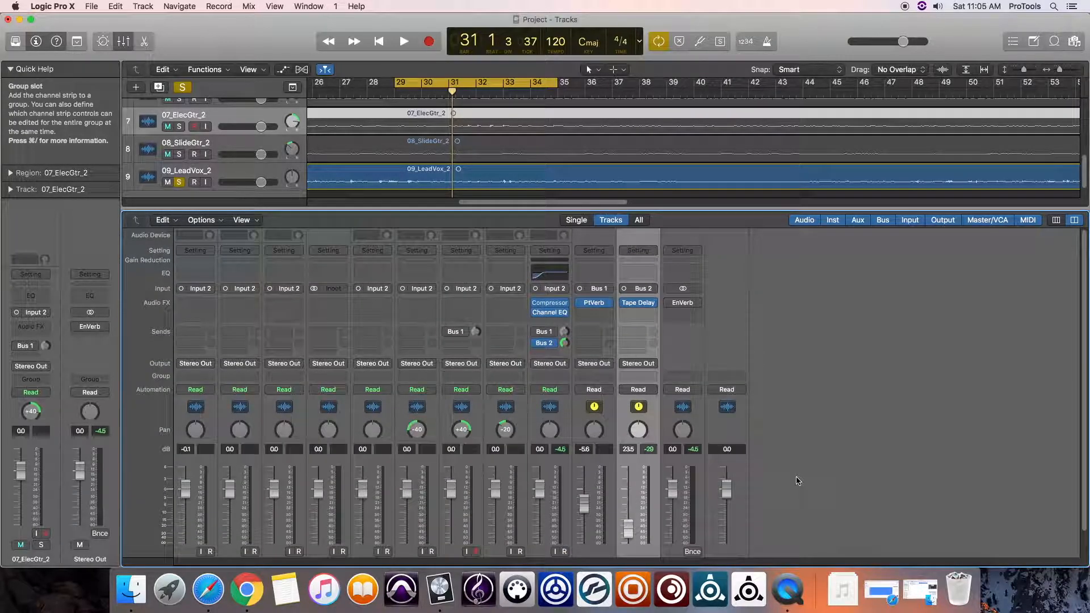
scroll(798, 481, "down", 3)
scroll(801, 477, "up", 3)
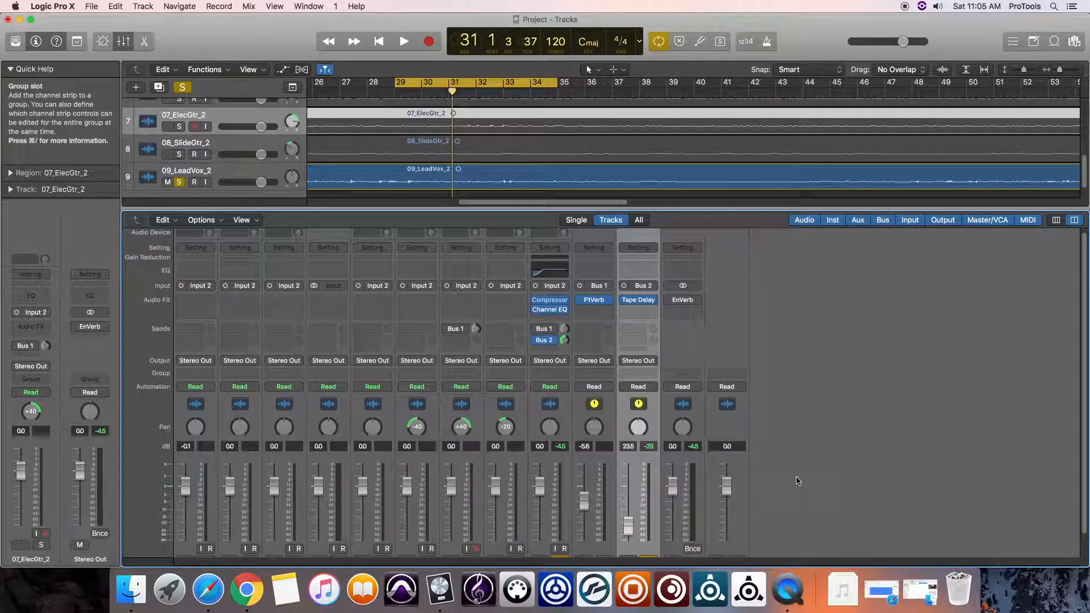
scroll(806, 472, "down", 3)
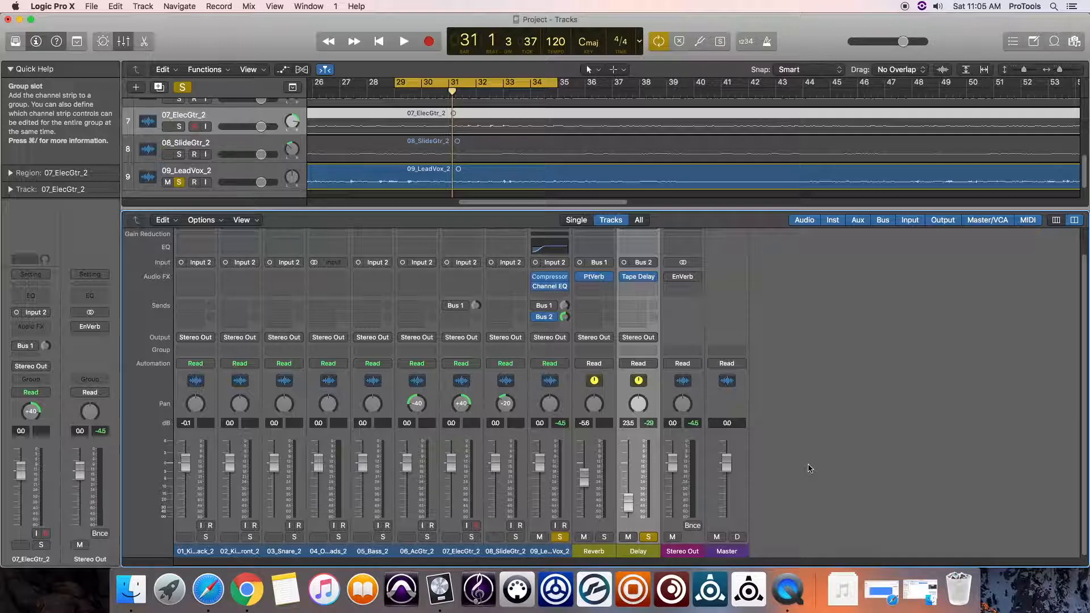
scroll(810, 464, "up", 2)
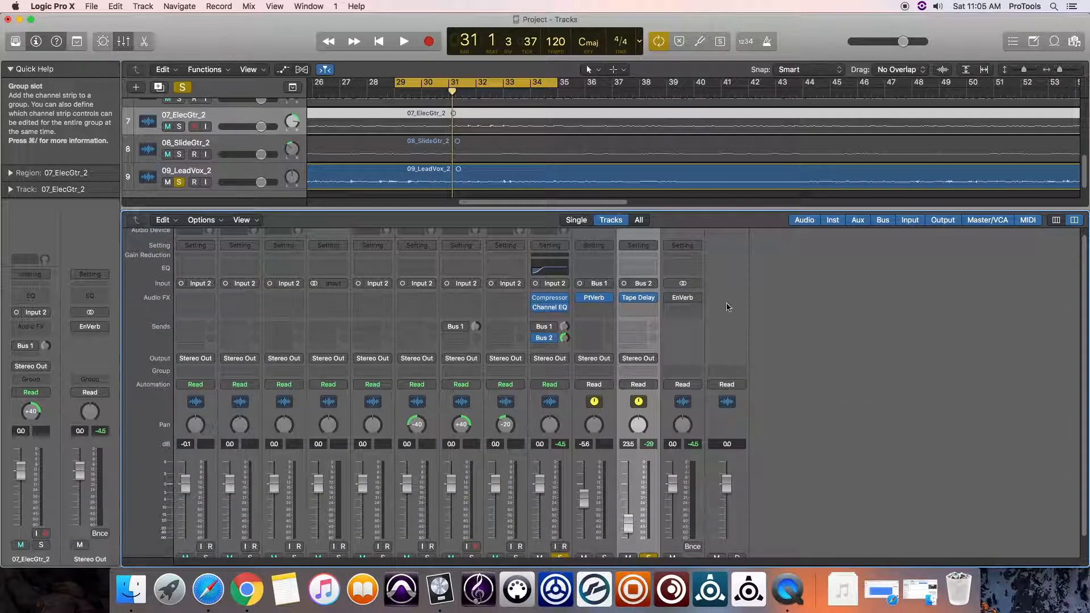
scroll(653, 431, "down", 2)
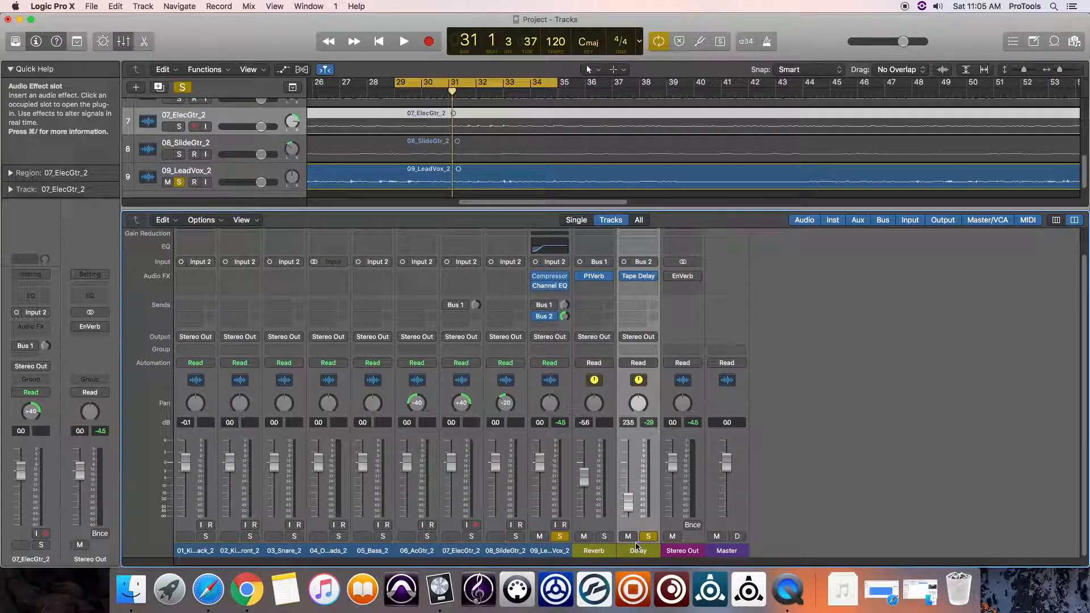
Step: Clear the solos on 09_LeadVox_2 and Delay and play the full mix
left_click(558, 537)
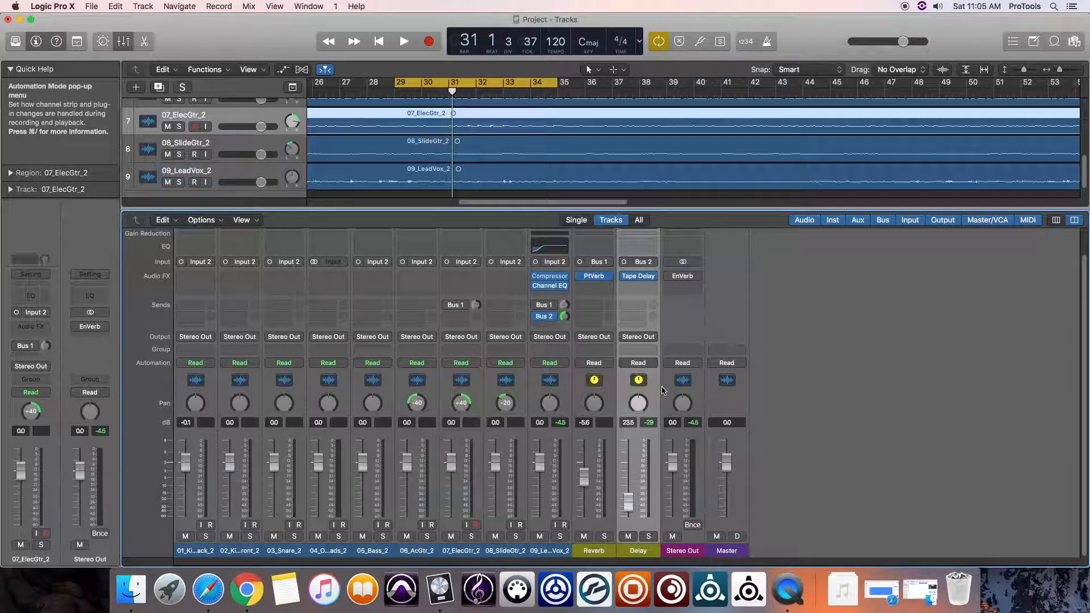
scroll(748, 344, "up", 2)
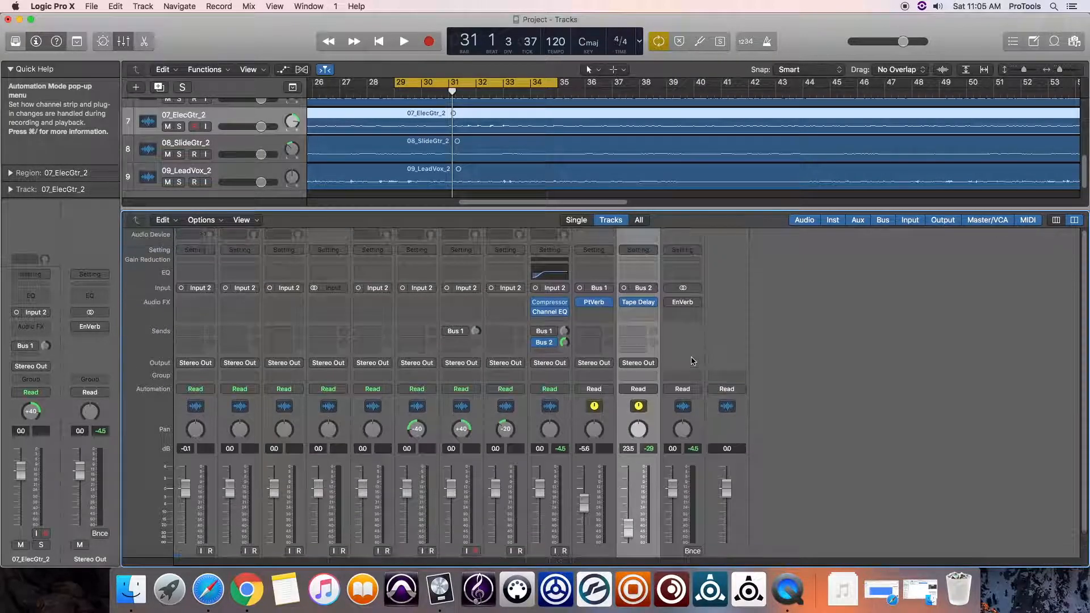
key("space")
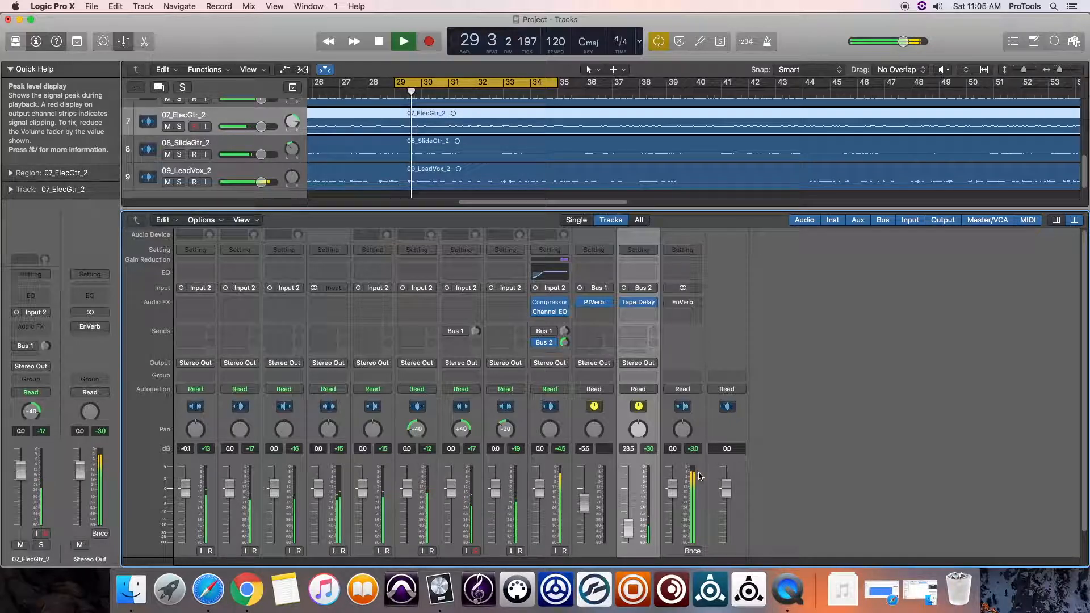
Step: Insert Channel EQ on Stereo Out, set its low shelf to 142 Hz at -24.0 dB and audition the mix
left_click(681, 271)
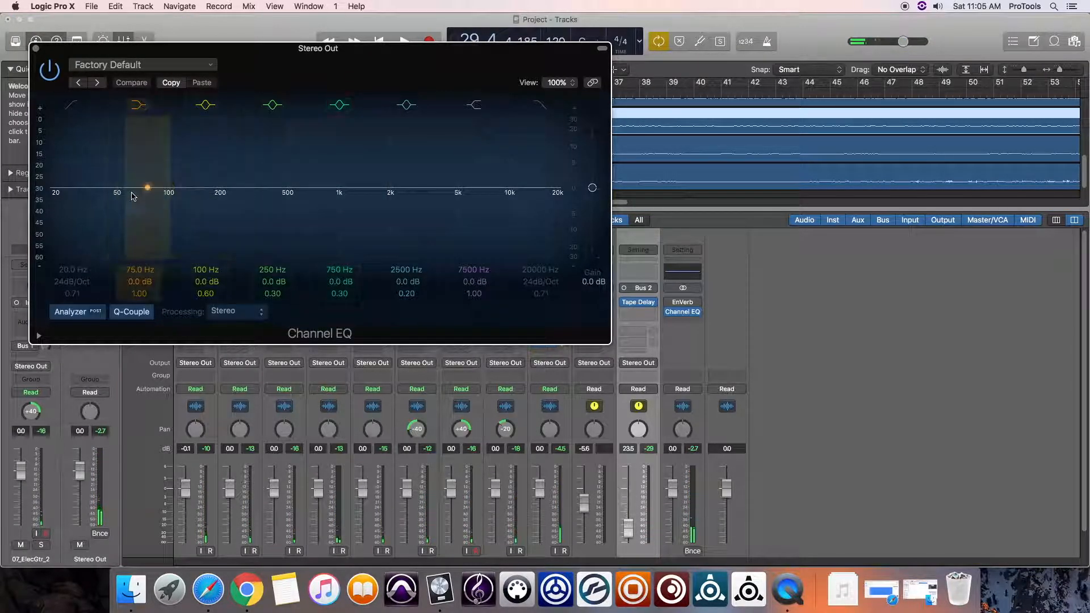
left_click_drag(148, 188, 195, 267)
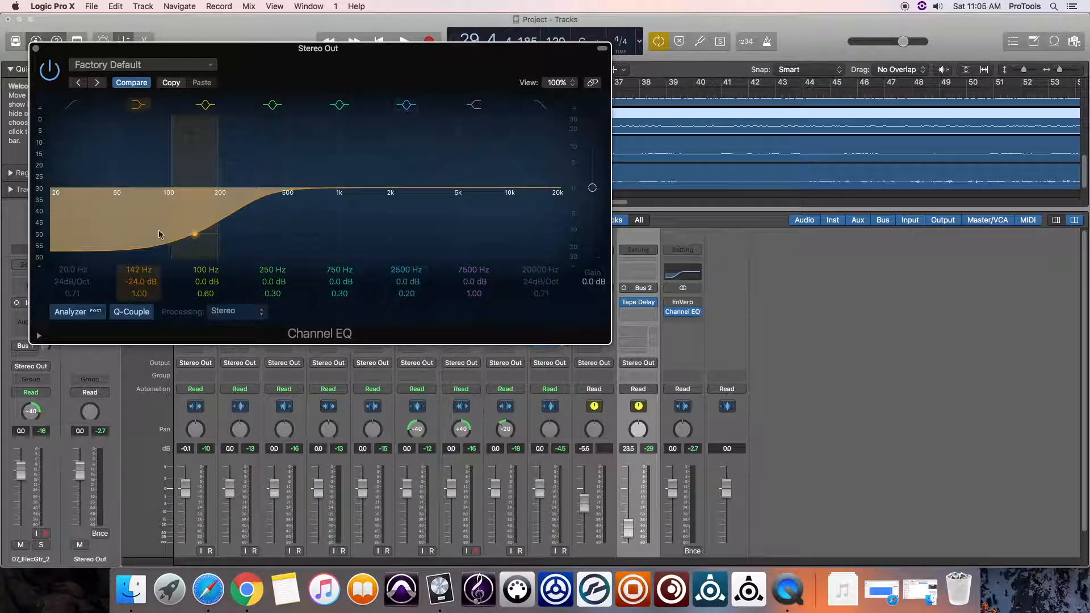
key("space")
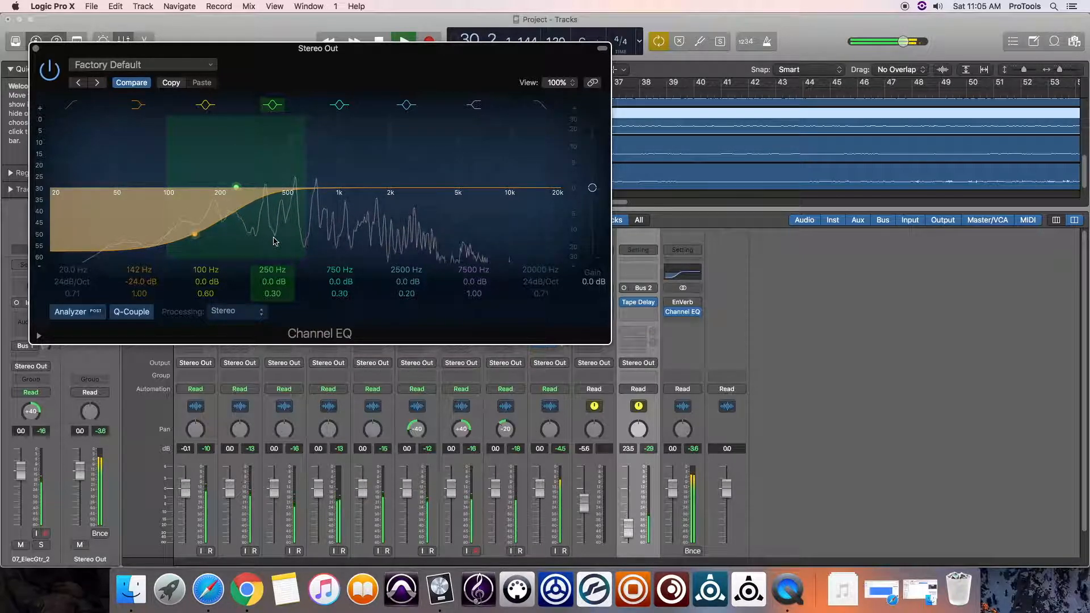
Step: Flatten the Stereo Out low shelf to 22.5 Hz at 0.0 dB, stop playback and close the EQ window
left_click_drag(195, 234, 47, 164)
key("space")
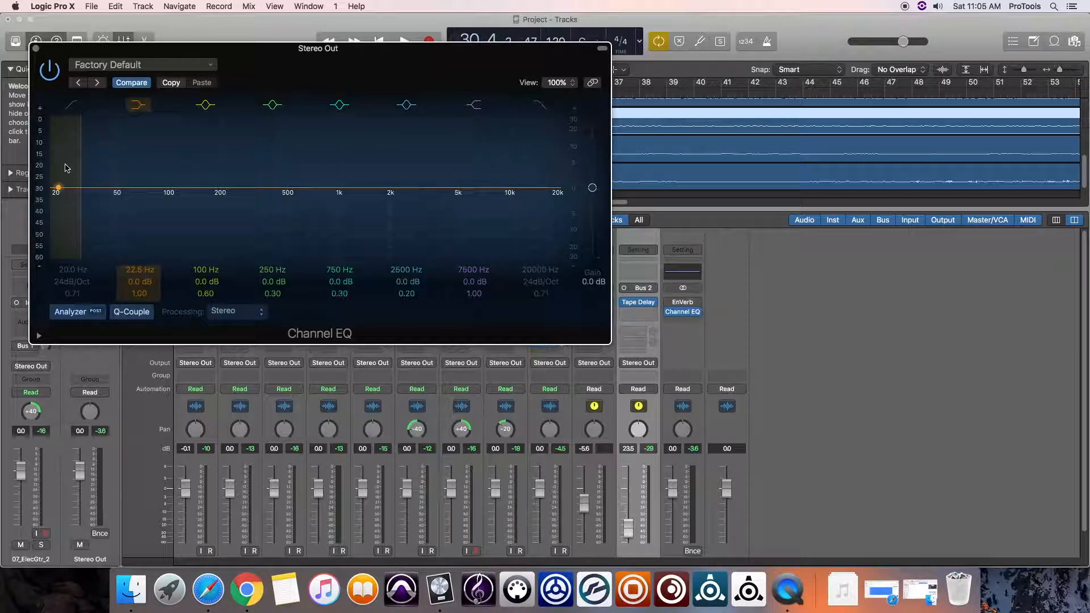
left_click(36, 49)
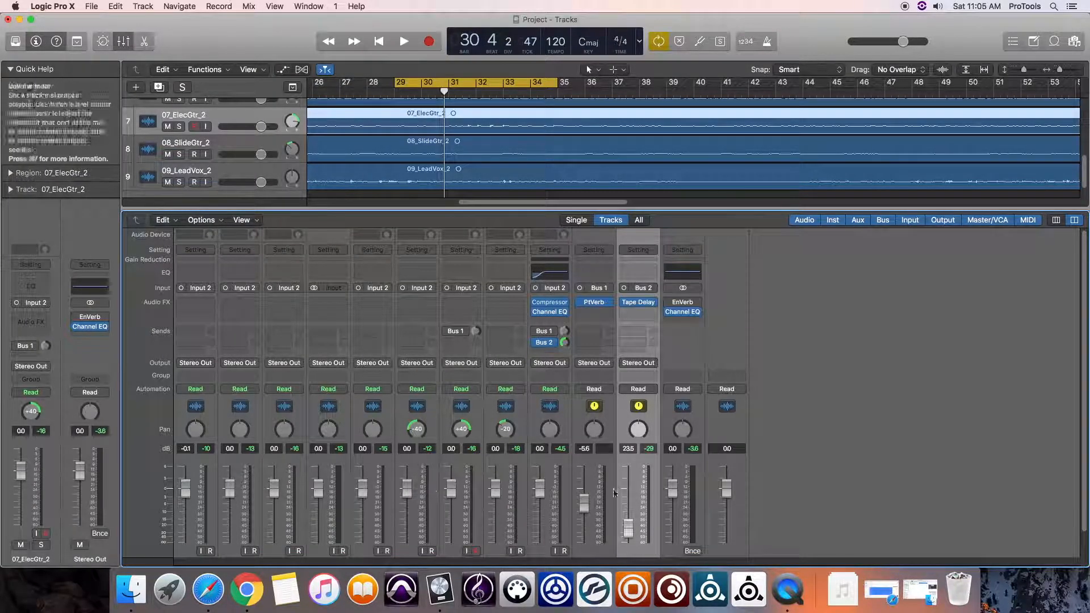
Step: Switch on the bypassed EnVerb plug-in on Stereo Out and audition the full mix
mouse_move(682, 303)
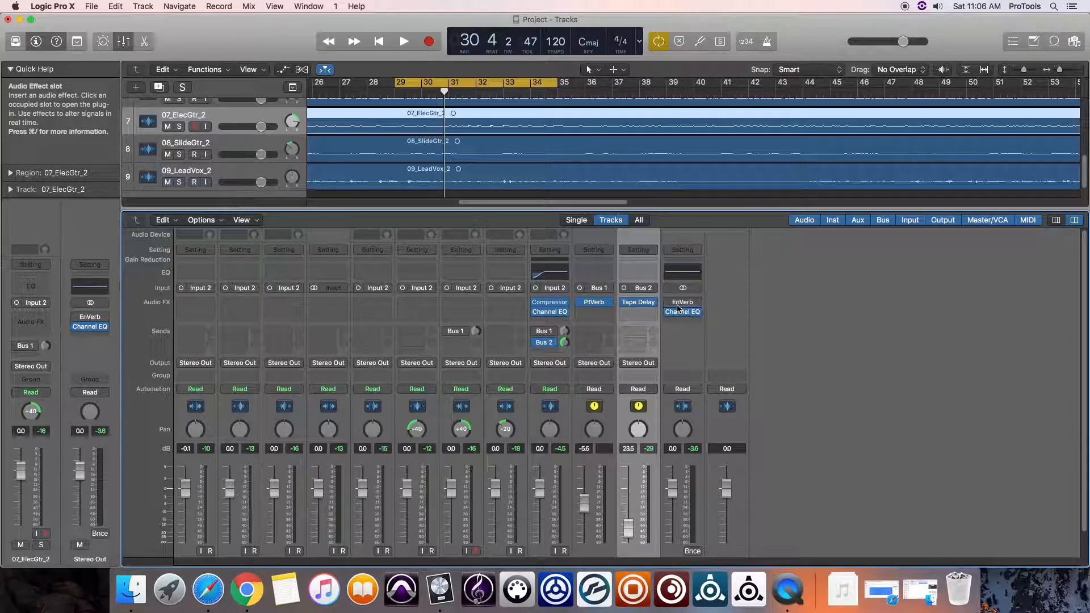
left_click(669, 303)
key("space")
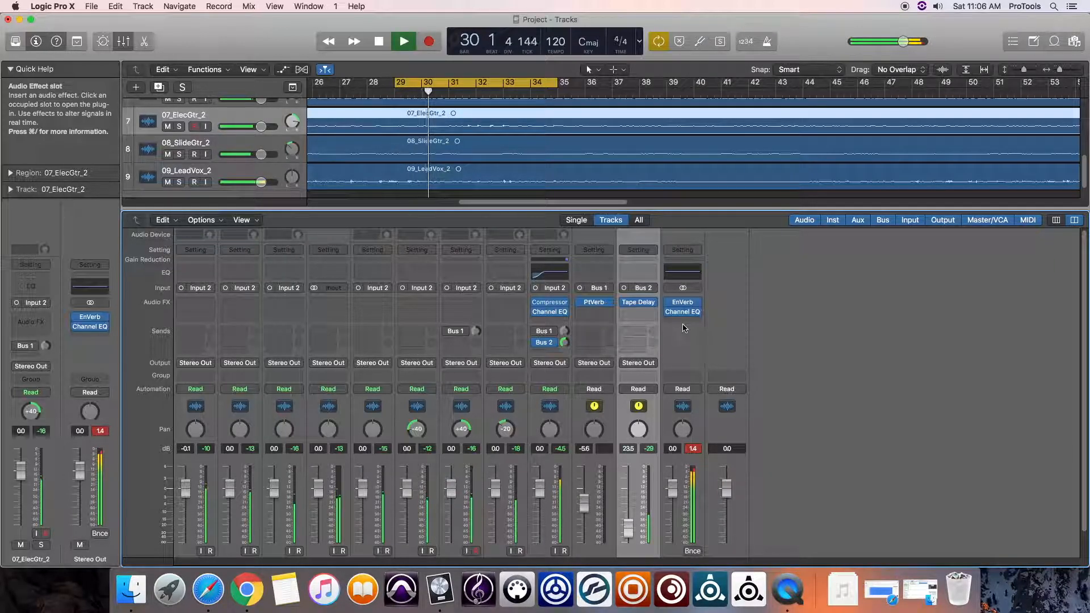
key("space")
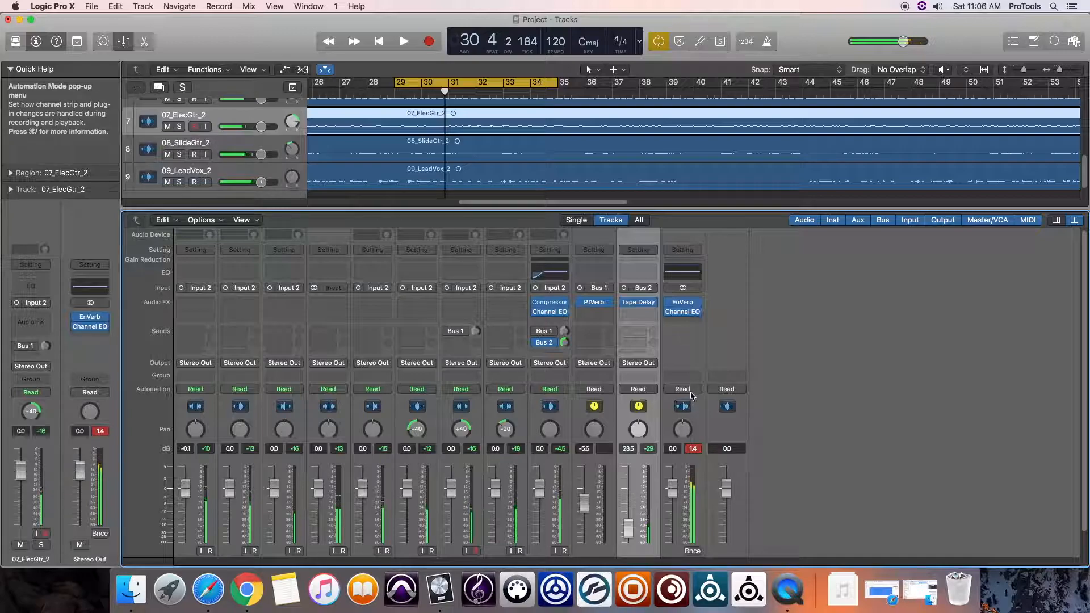